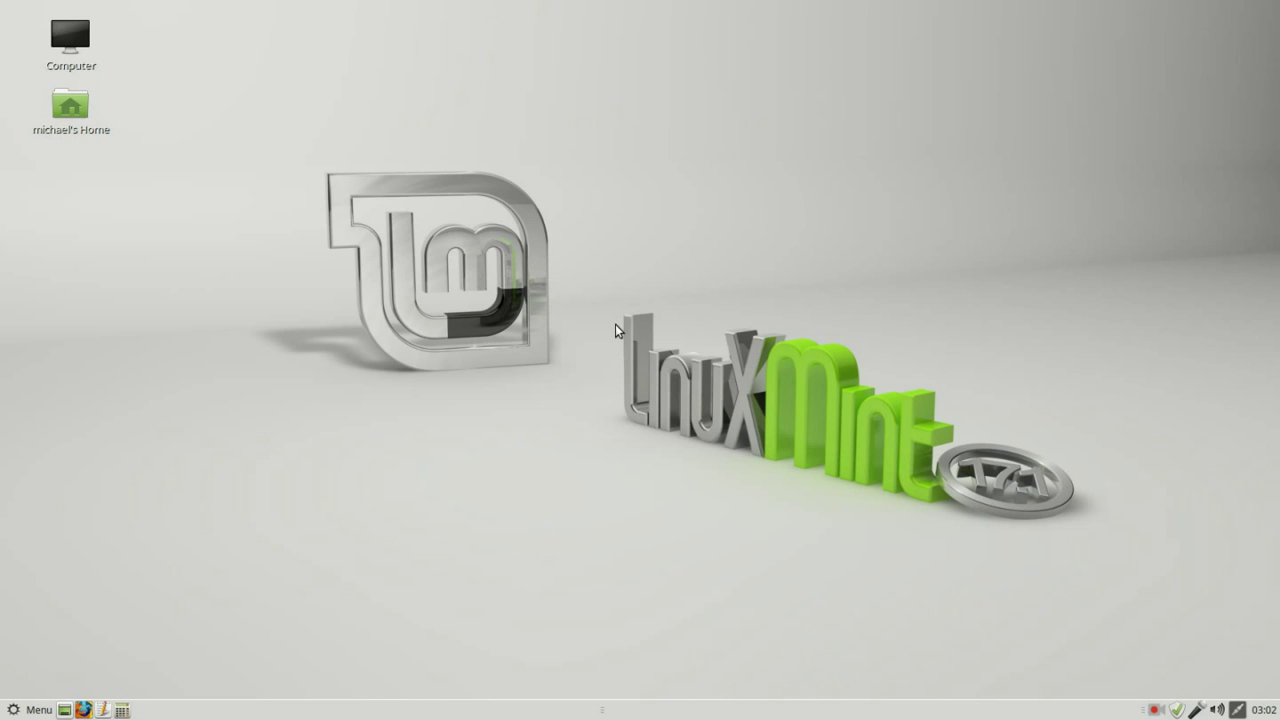
- Open the home folder from the desktop, and launch a second Caja window from the system tools and close it
double_click(72, 106)
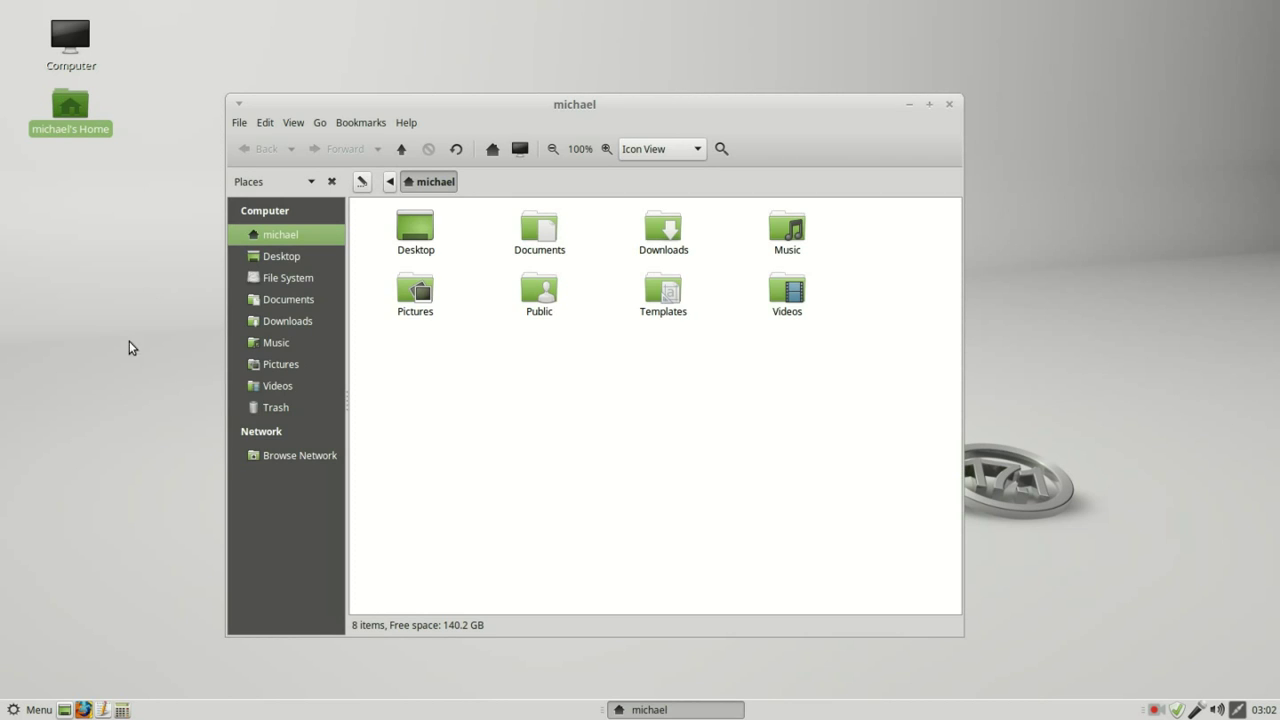
left_click(30, 710)
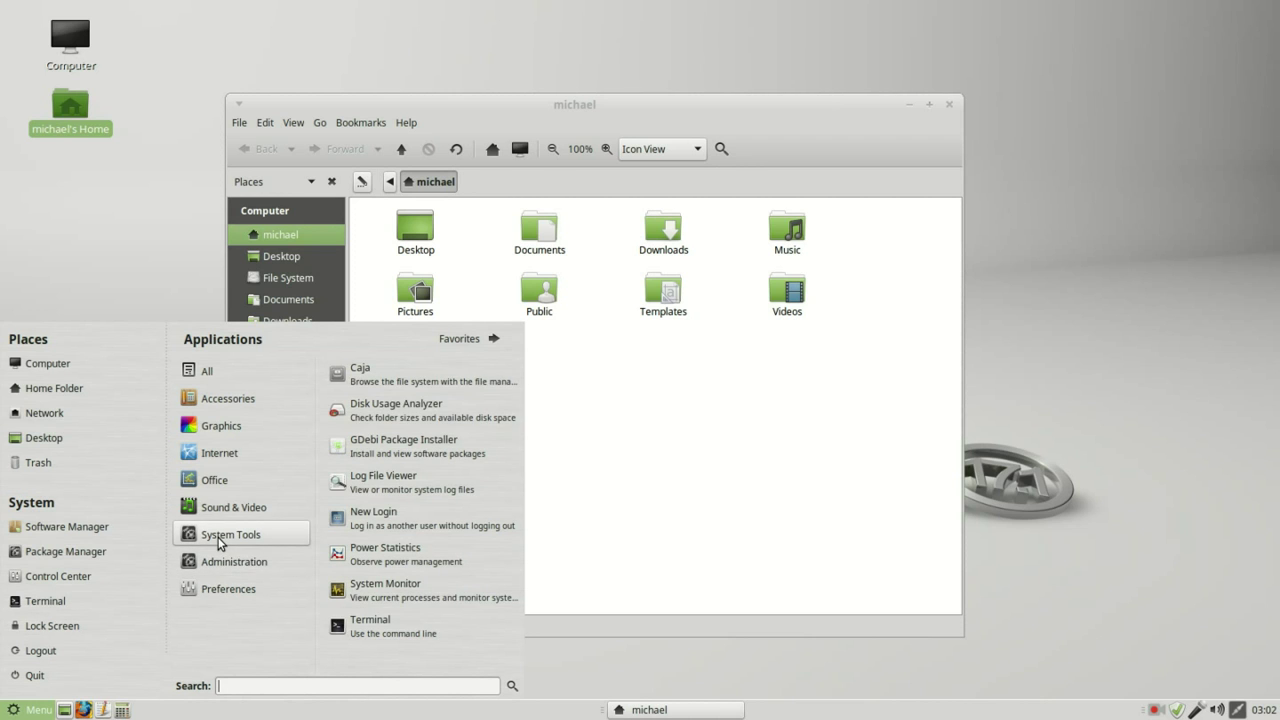
left_click(410, 380)
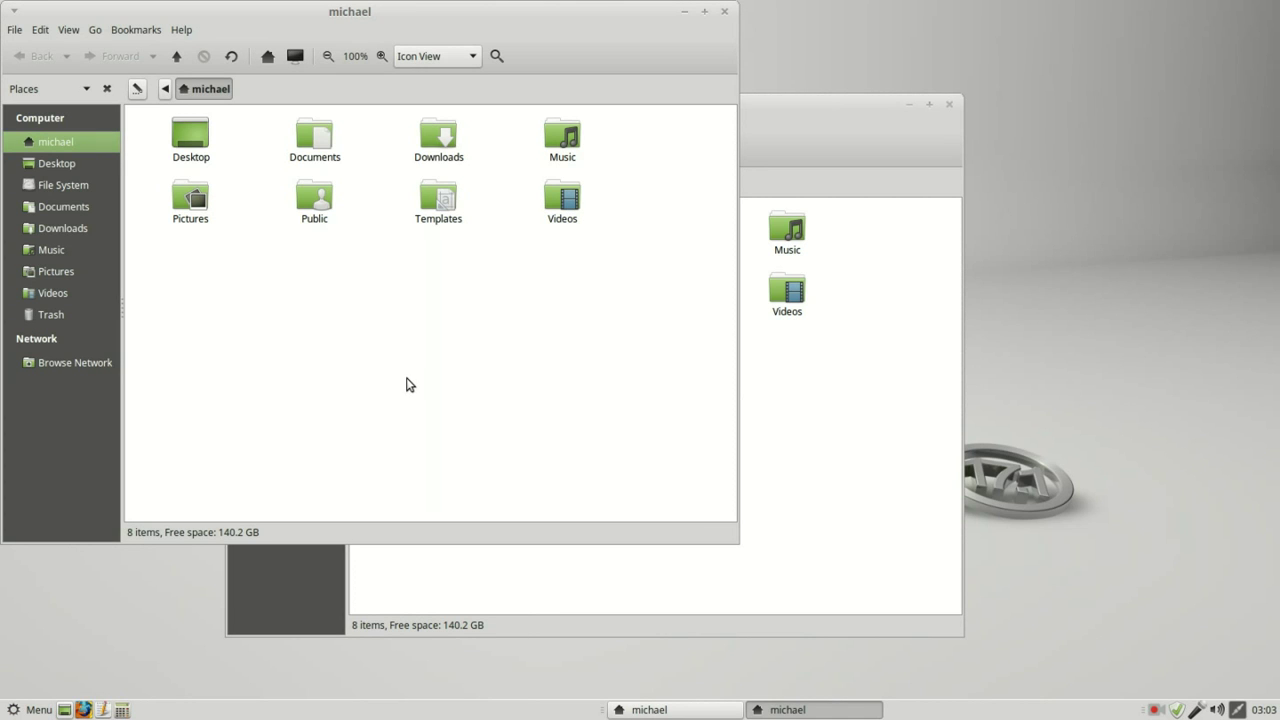
left_click(724, 12)
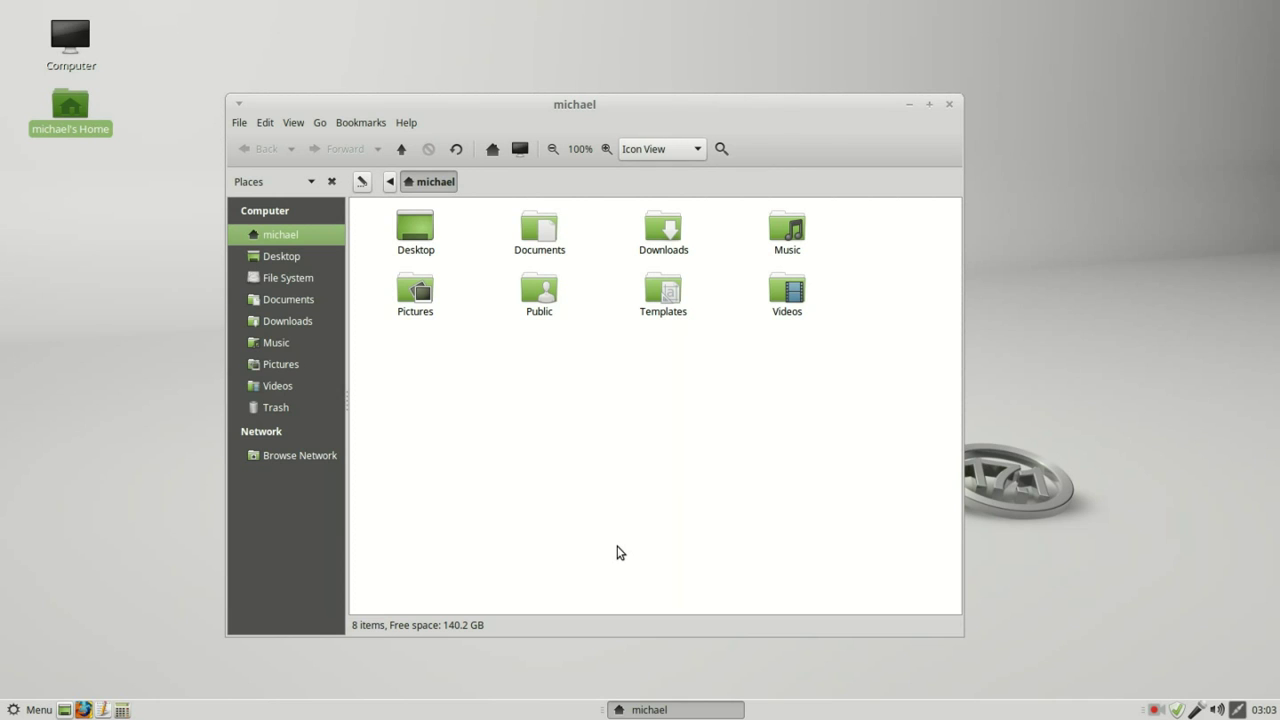
- Hide the file manager's main toolbar and show it again
left_click(292, 124)
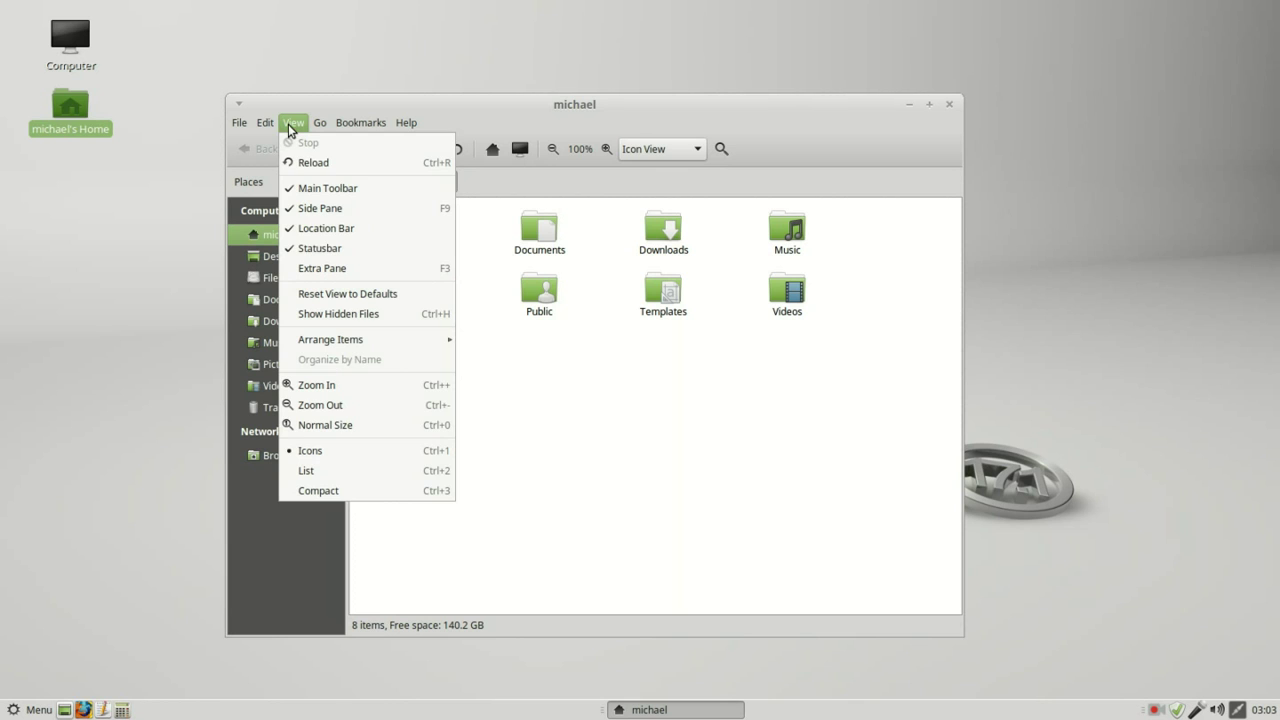
left_click(327, 189)
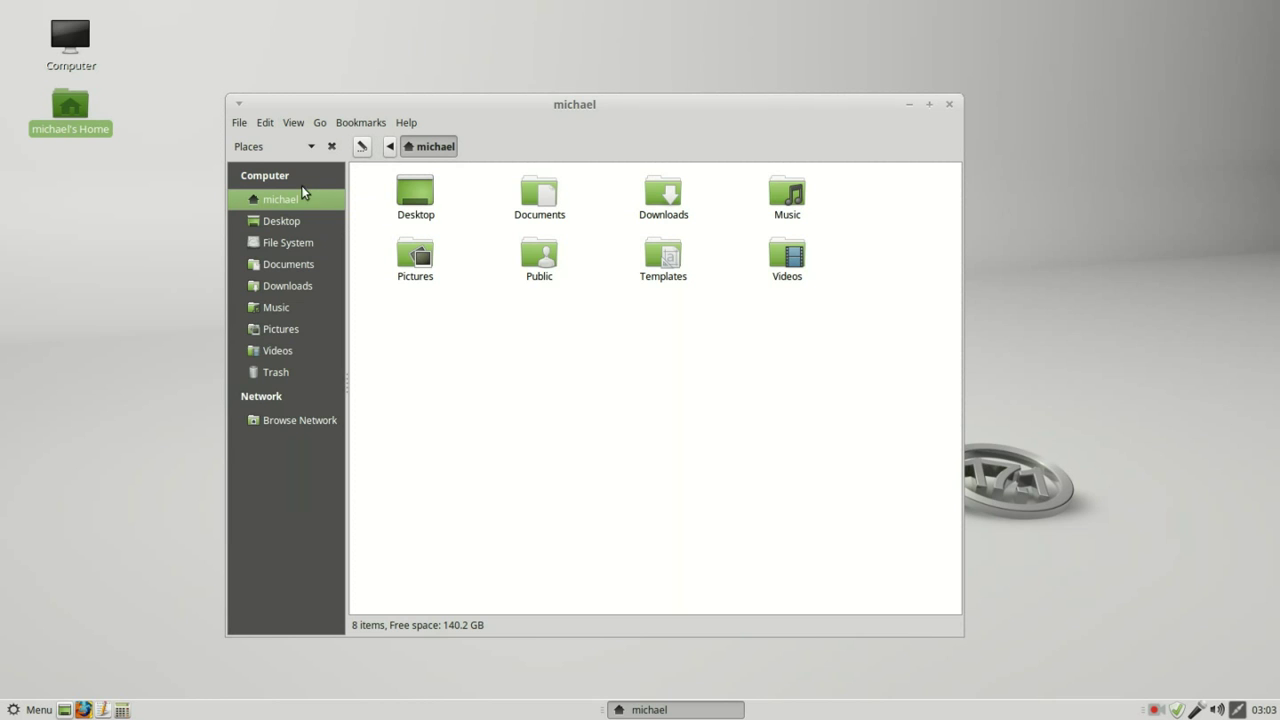
left_click(293, 122)
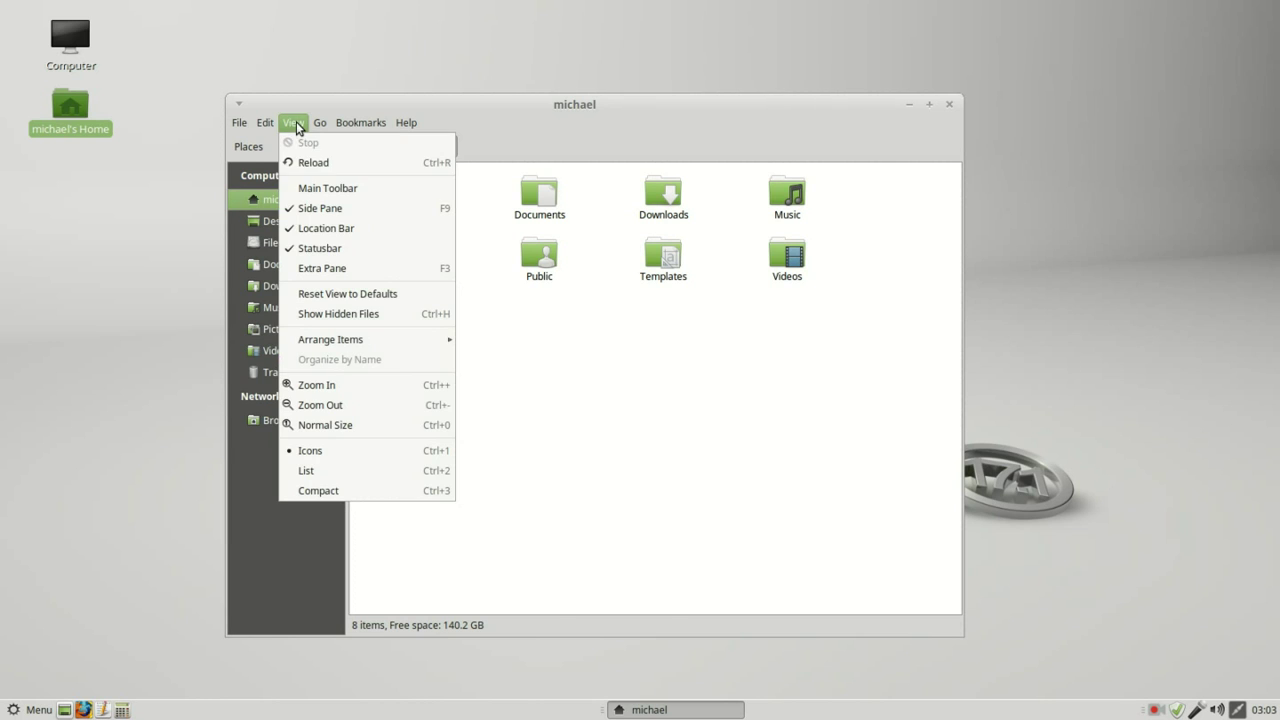
left_click(326, 189)
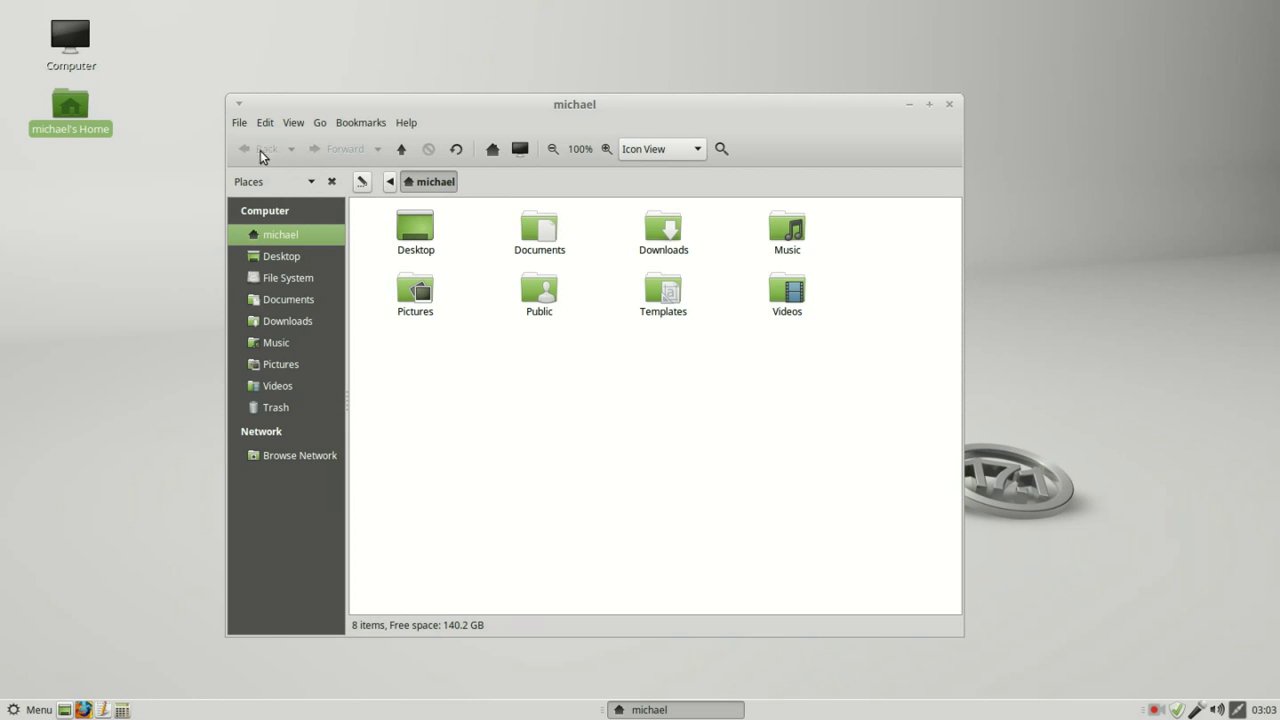
- Turn the side pane of the home folder window off and back on
left_click(291, 124)
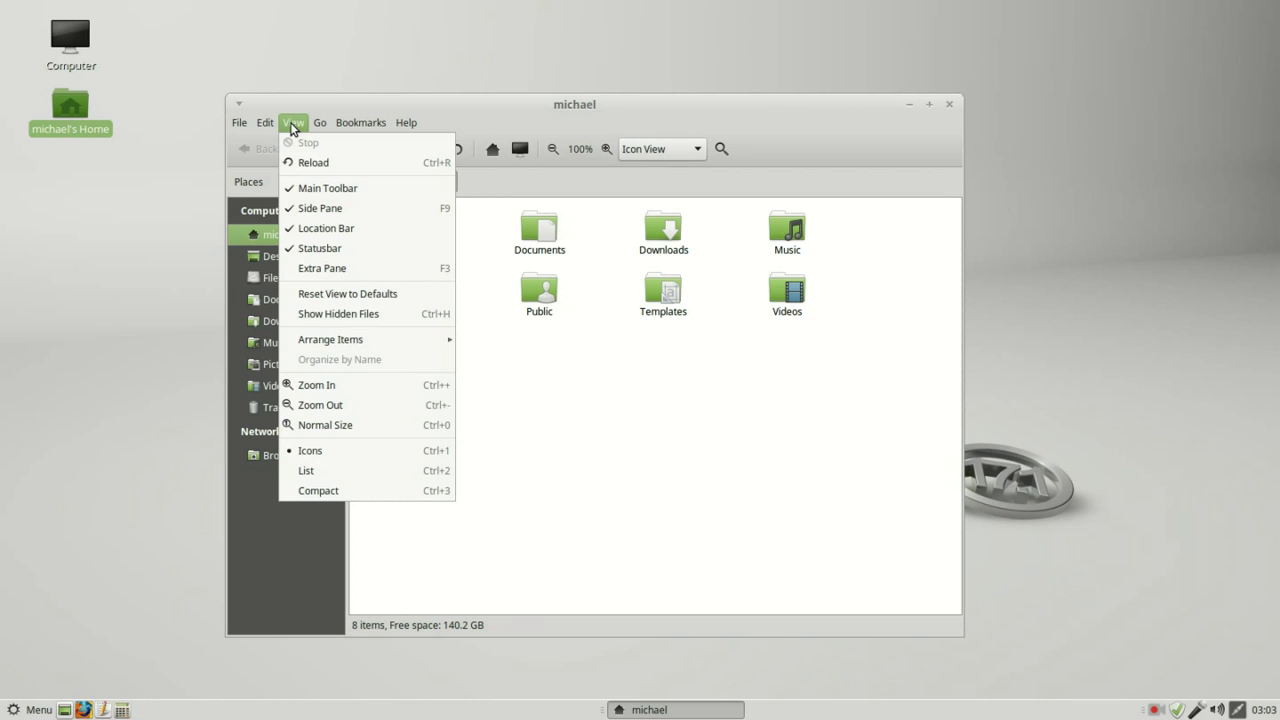
left_click(321, 209)
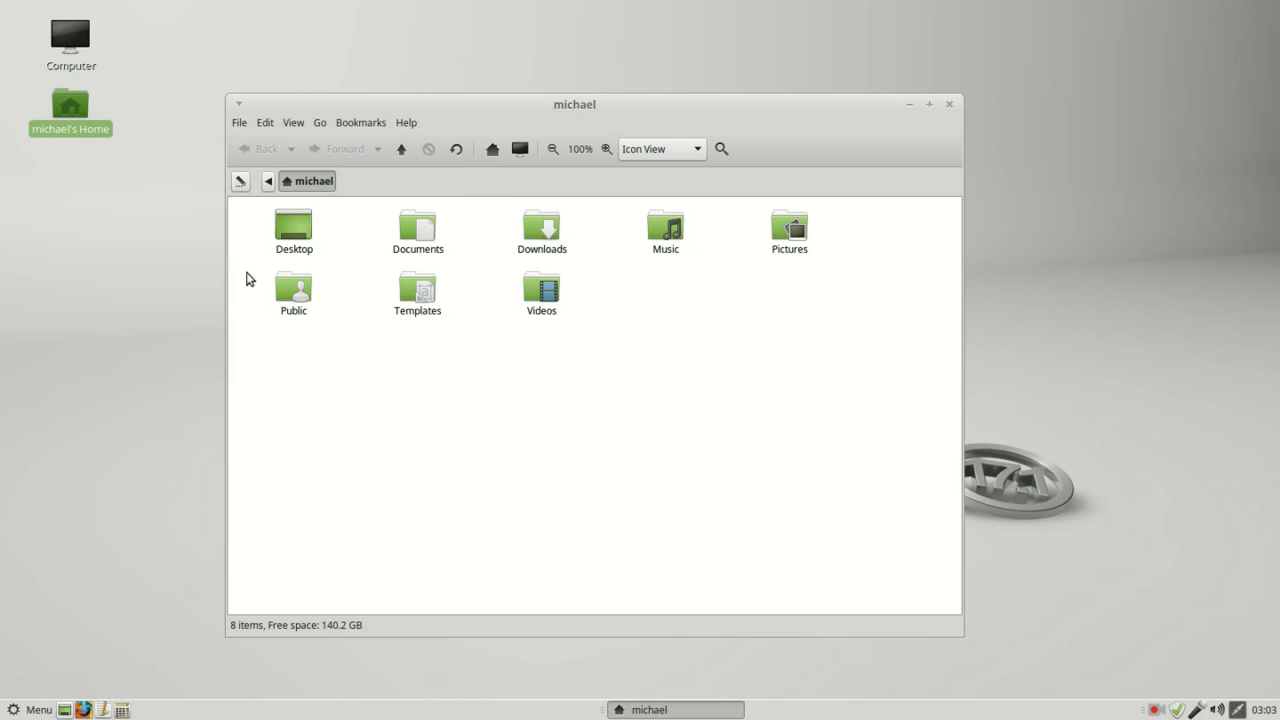
left_click(293, 120)
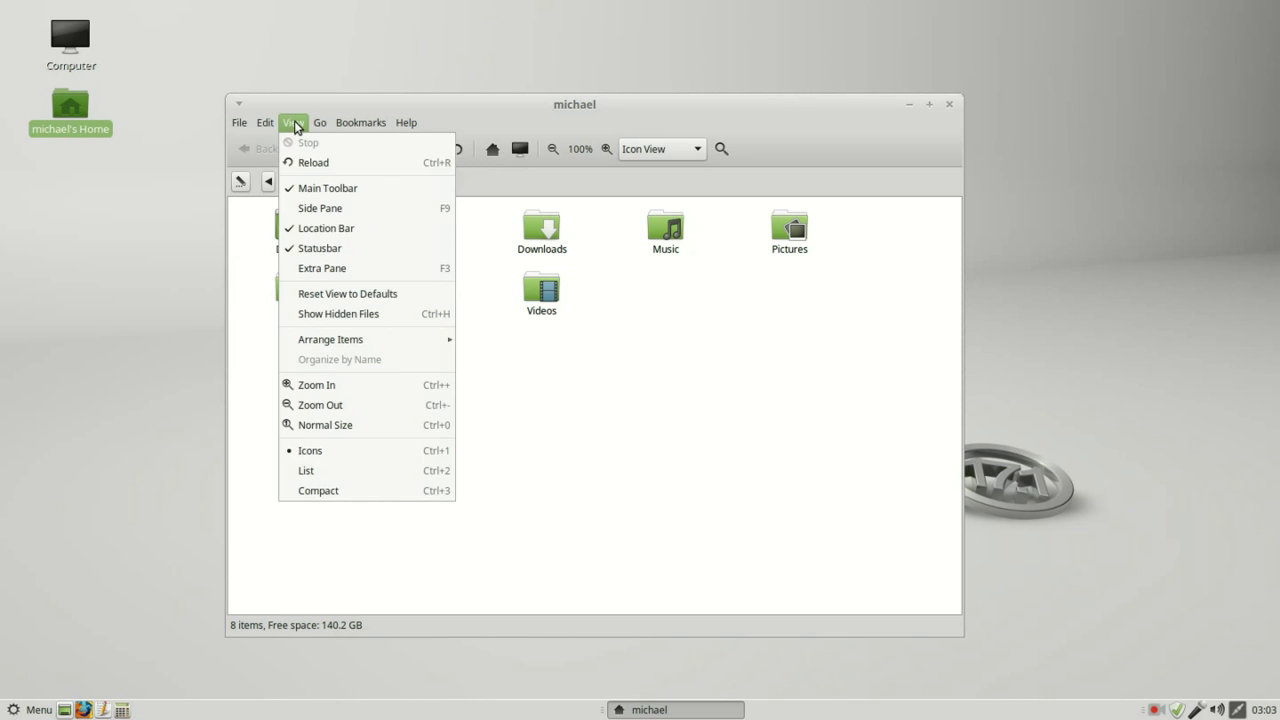
left_click(328, 206)
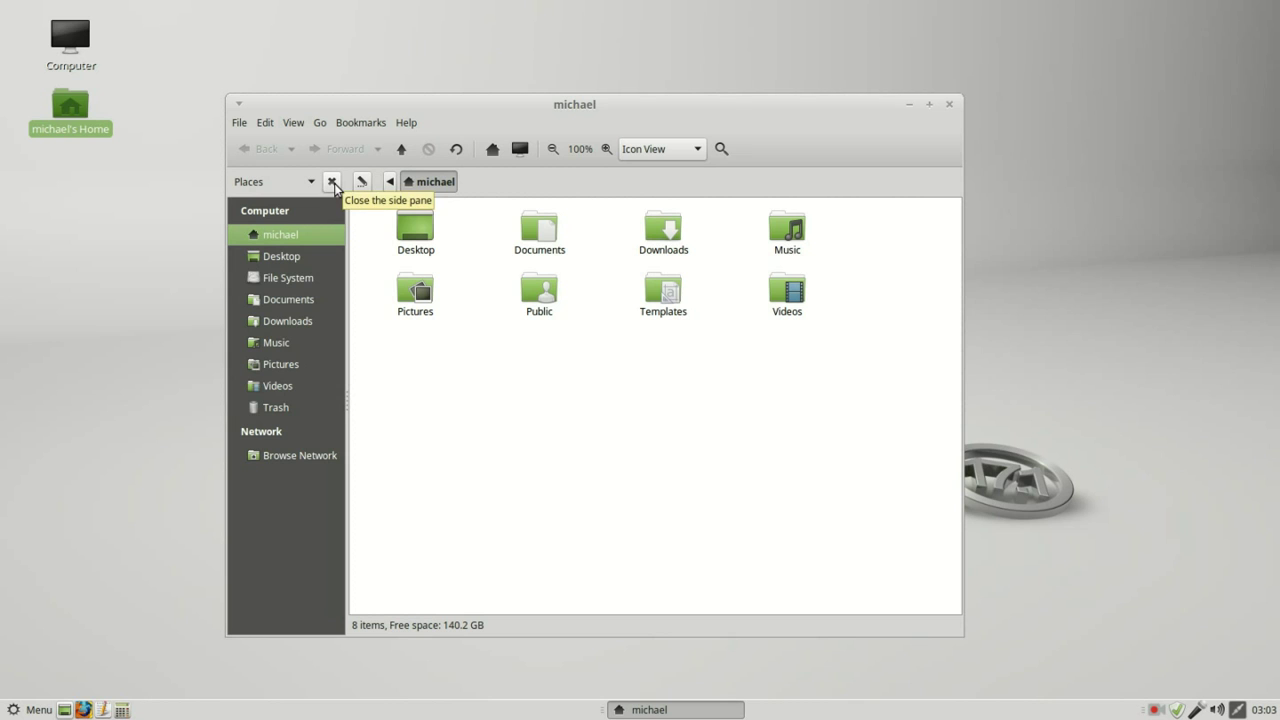
- Hide the location bar in the home folder window and bring it back
left_click(296, 123)
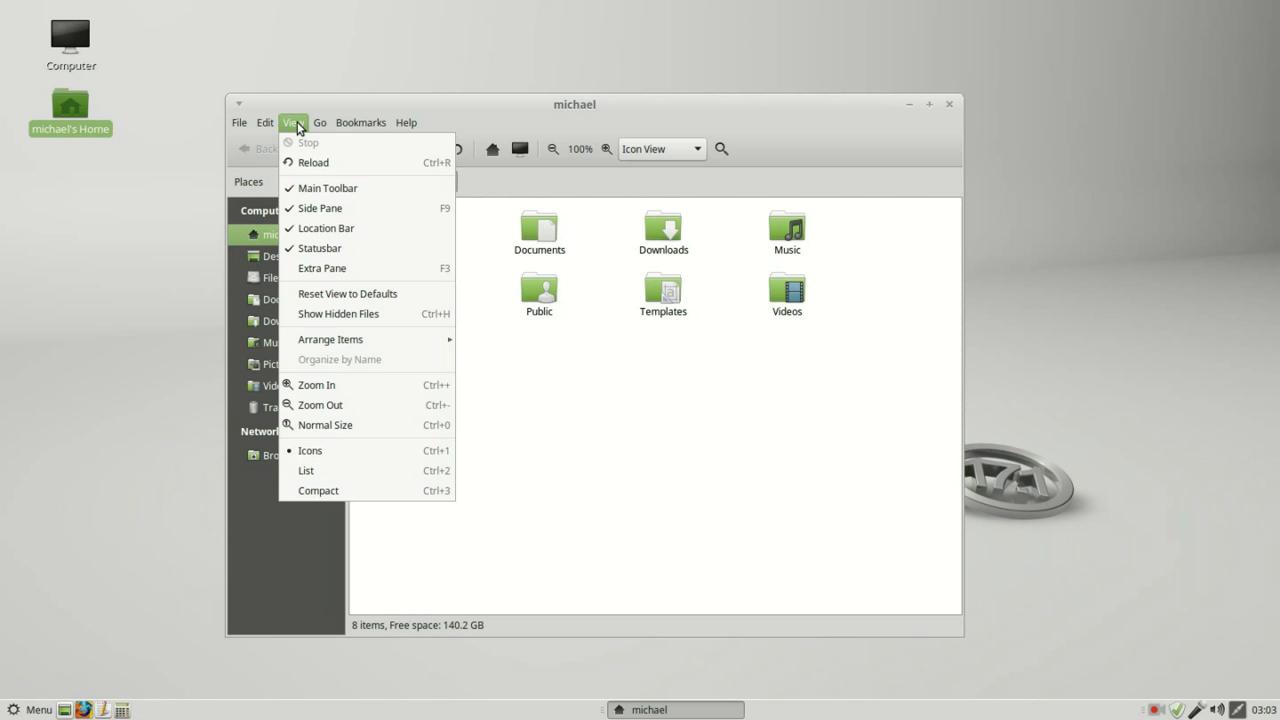
left_click(314, 229)
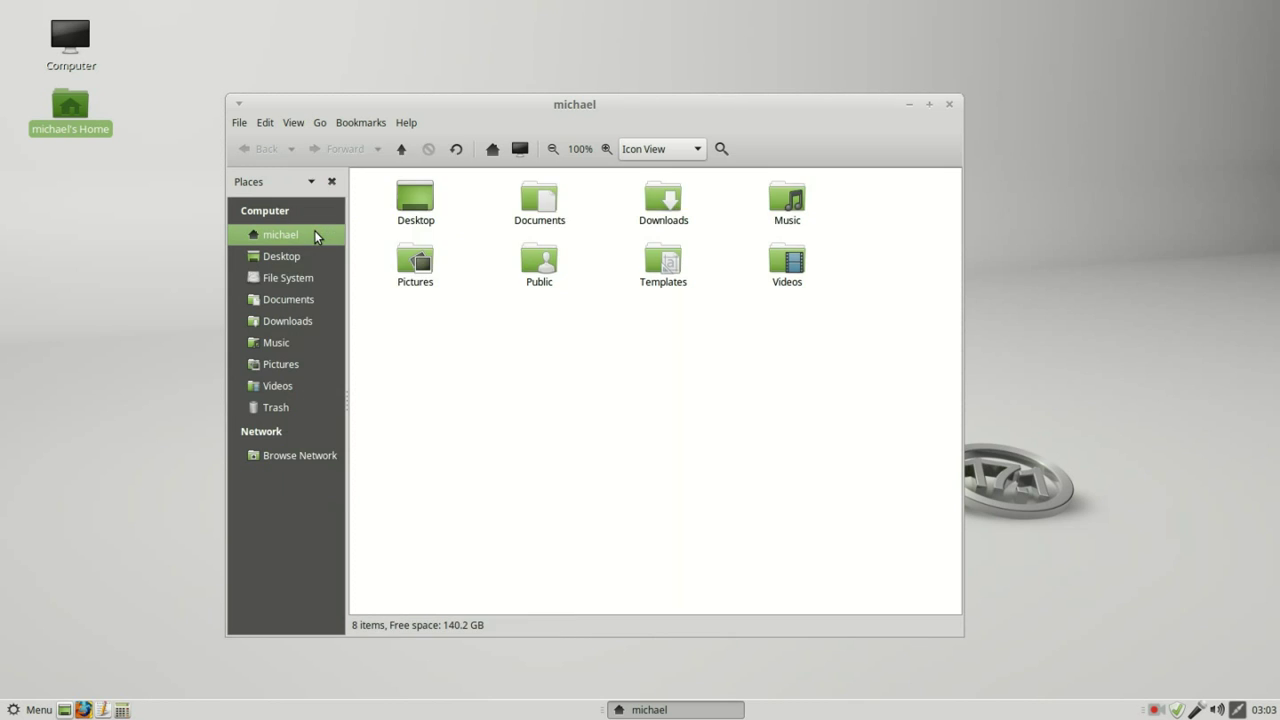
left_click(295, 123)
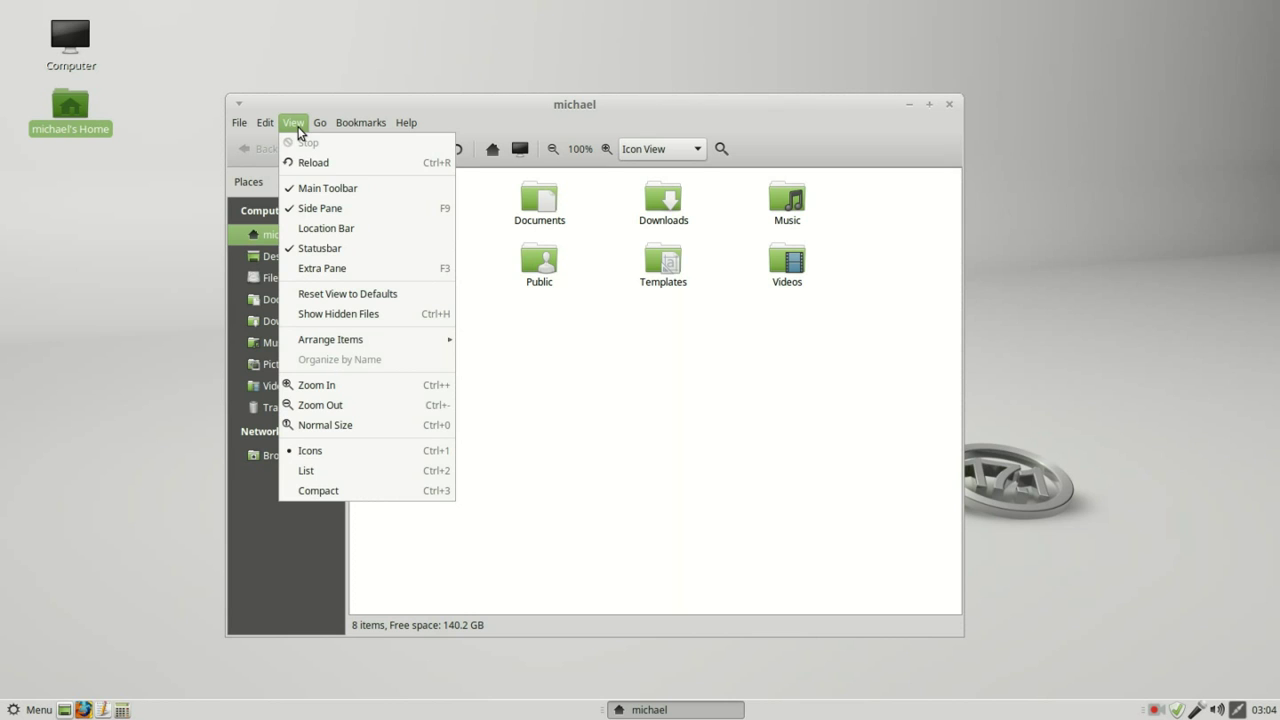
left_click(314, 228)
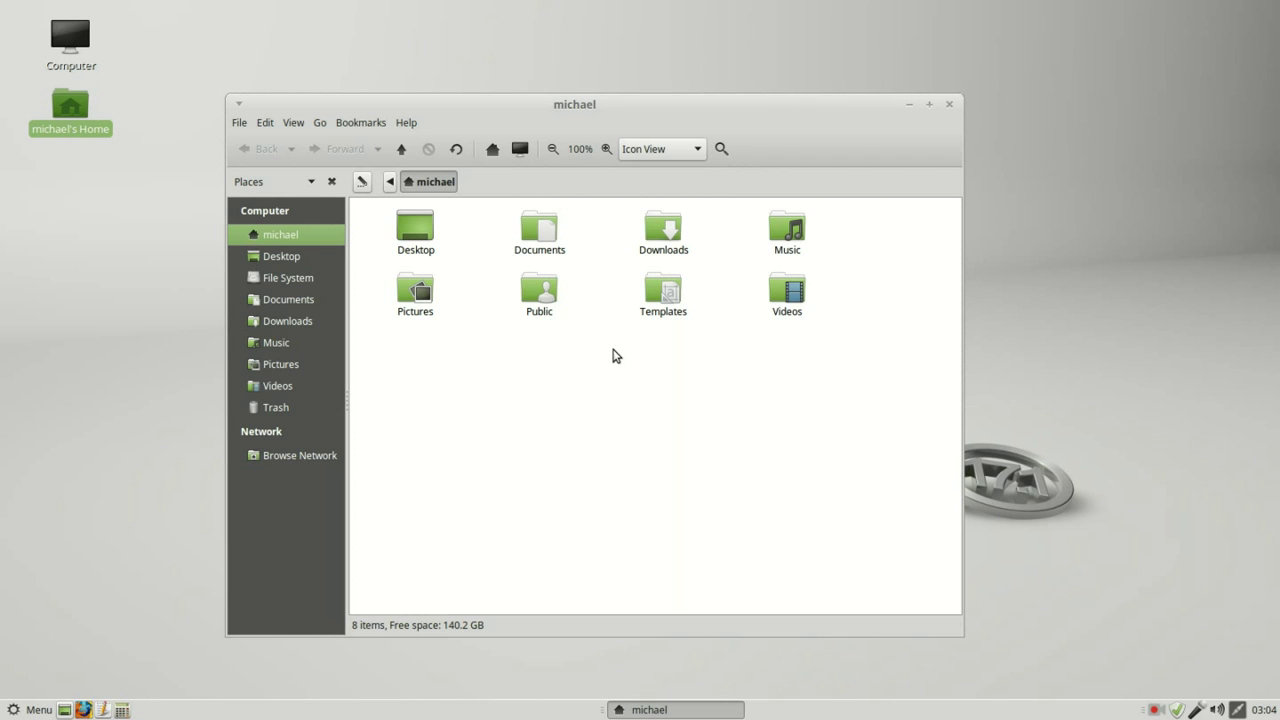
- Turn the file manager's status bar off and back on
left_click(294, 124)
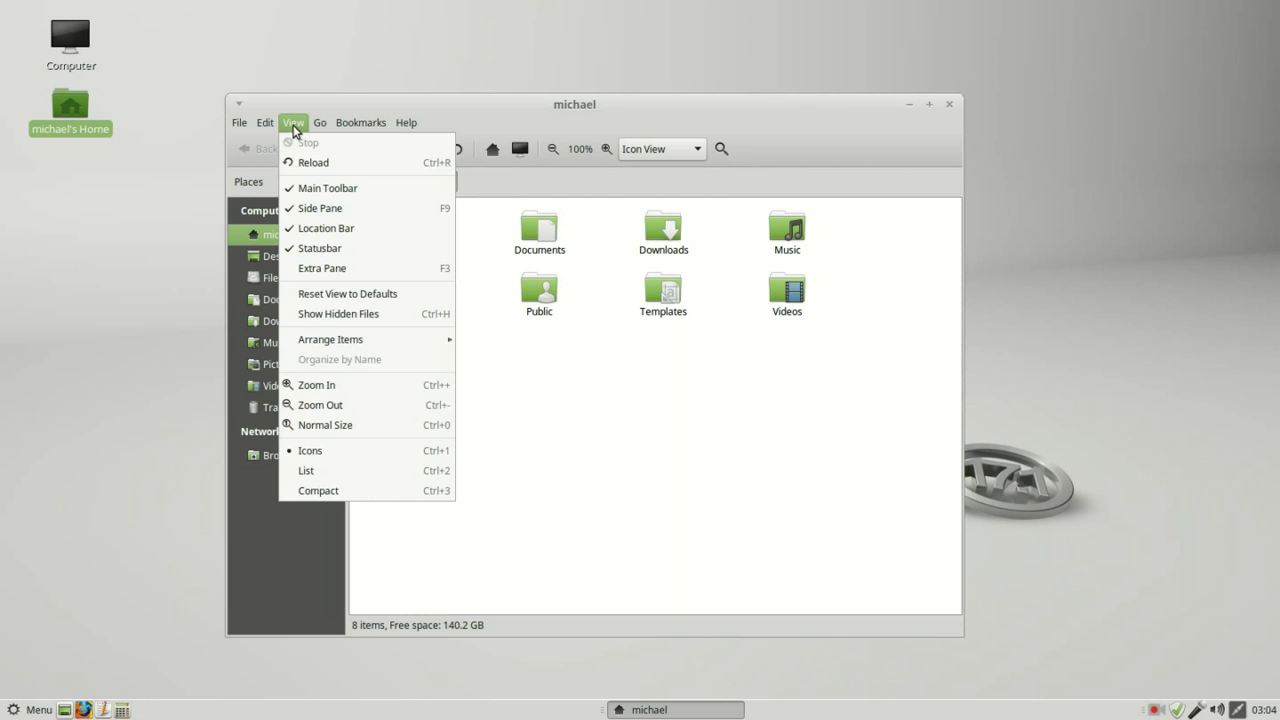
left_click(316, 252)
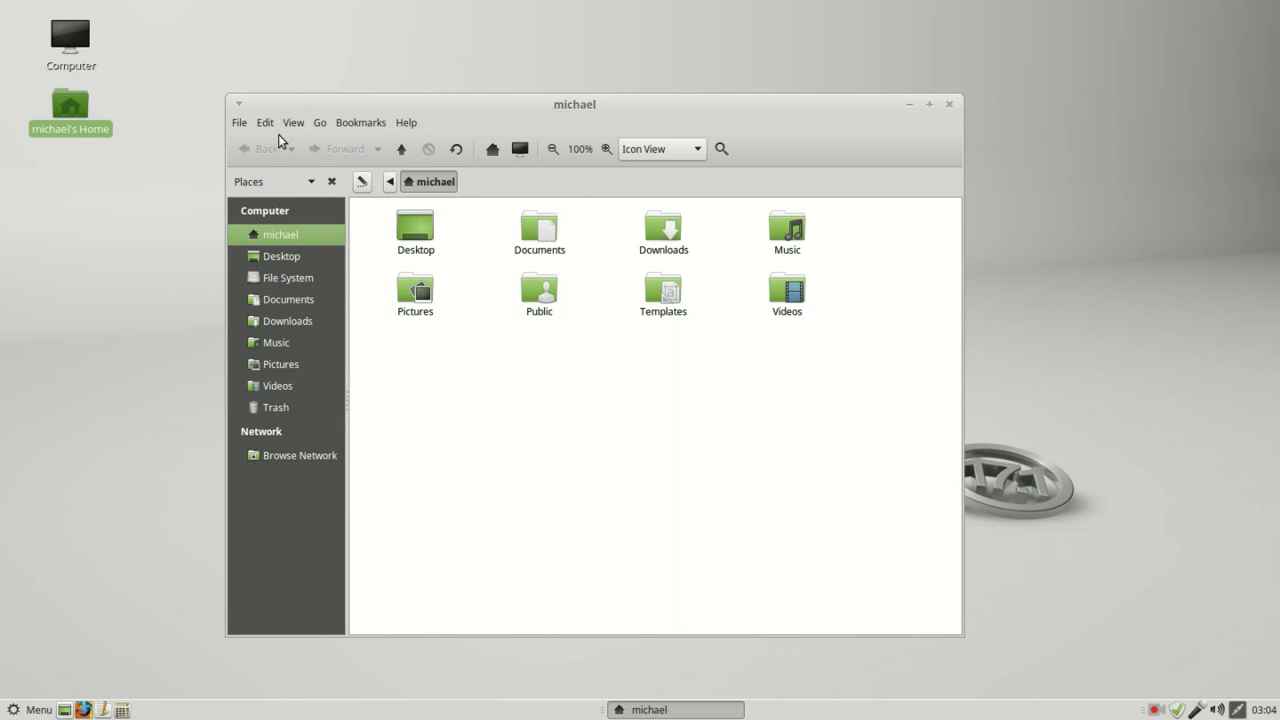
left_click(293, 125)
left_click(310, 248)
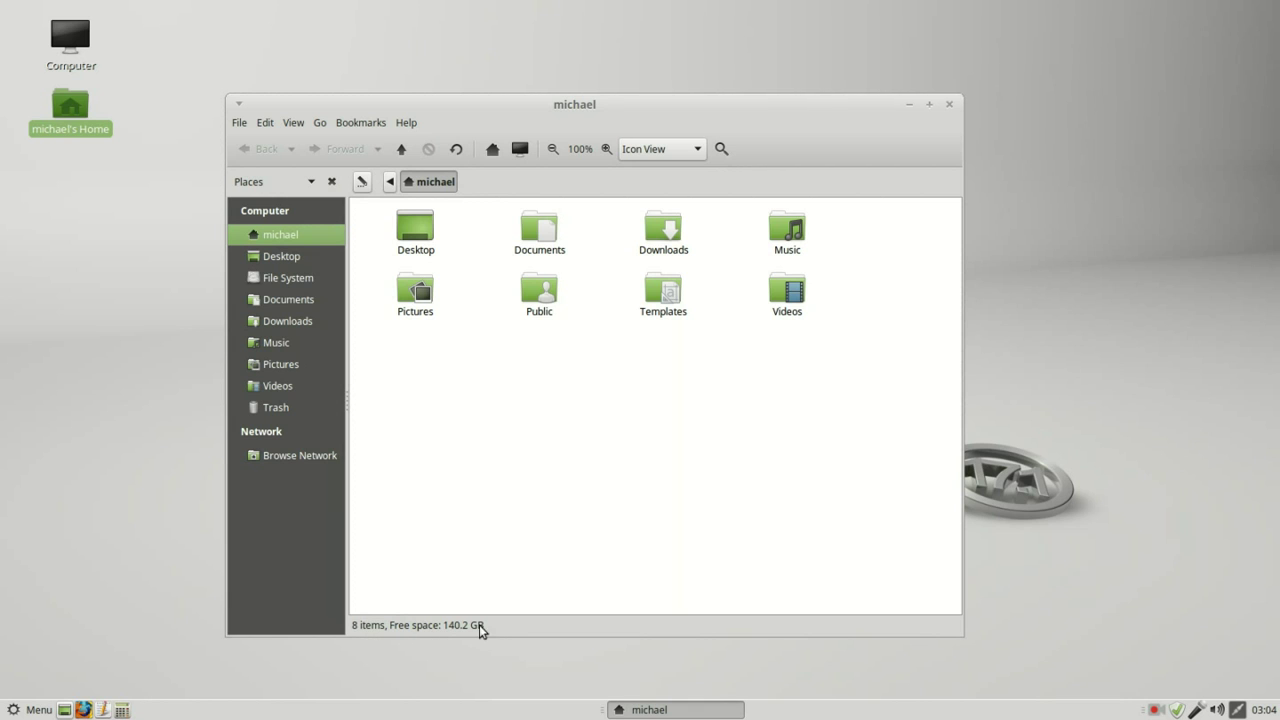
- Show the extra pane, and hide and restore the location bar while both panes are displayed
left_click(292, 127)
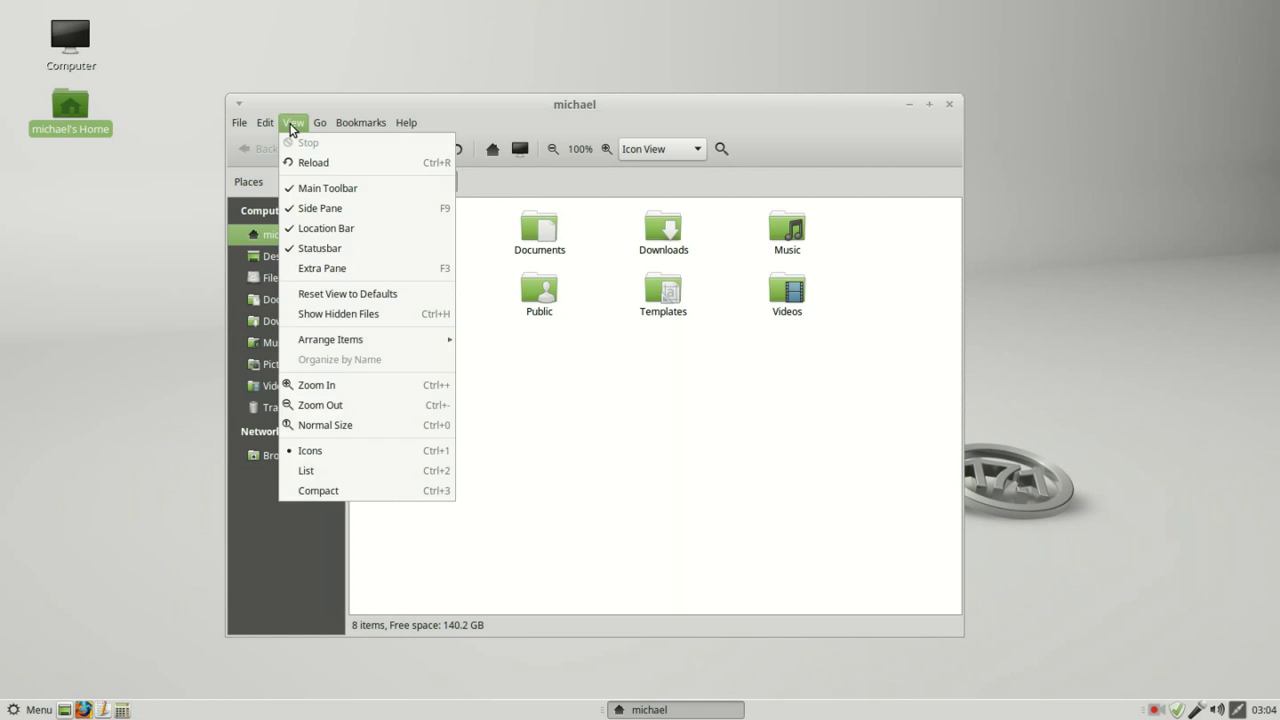
left_click(327, 267)
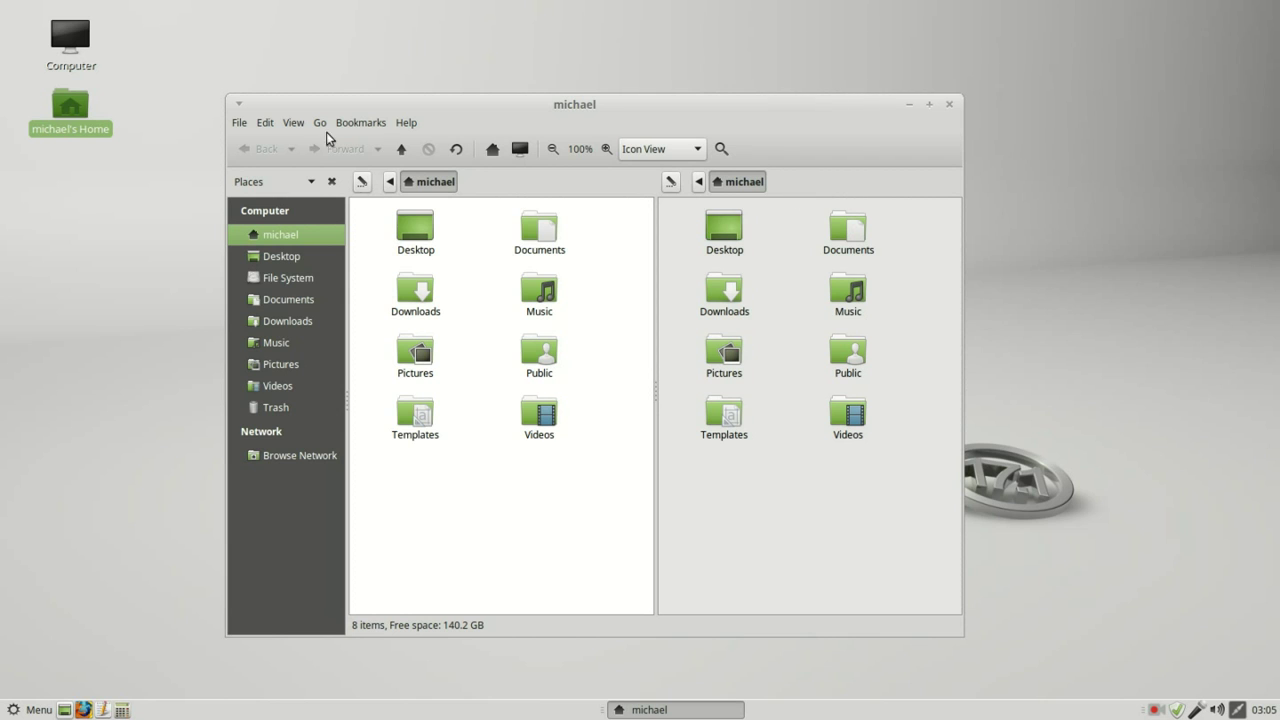
left_click(296, 123)
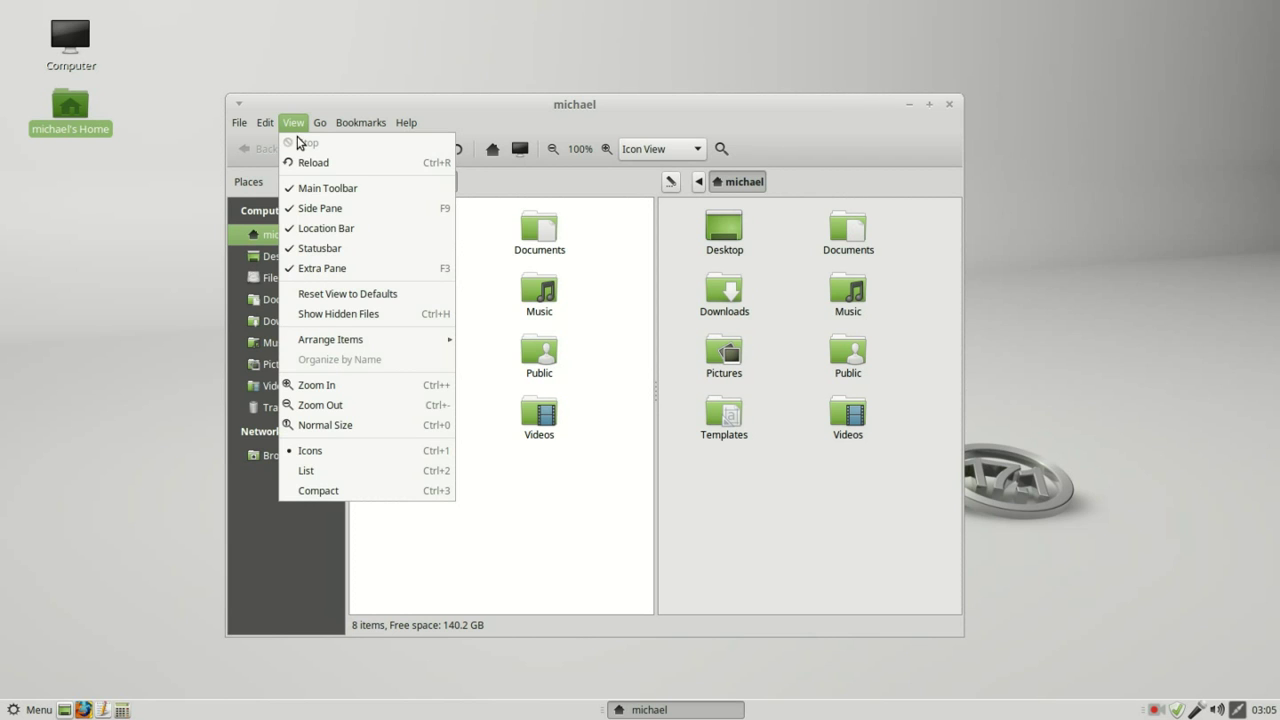
left_click(312, 233)
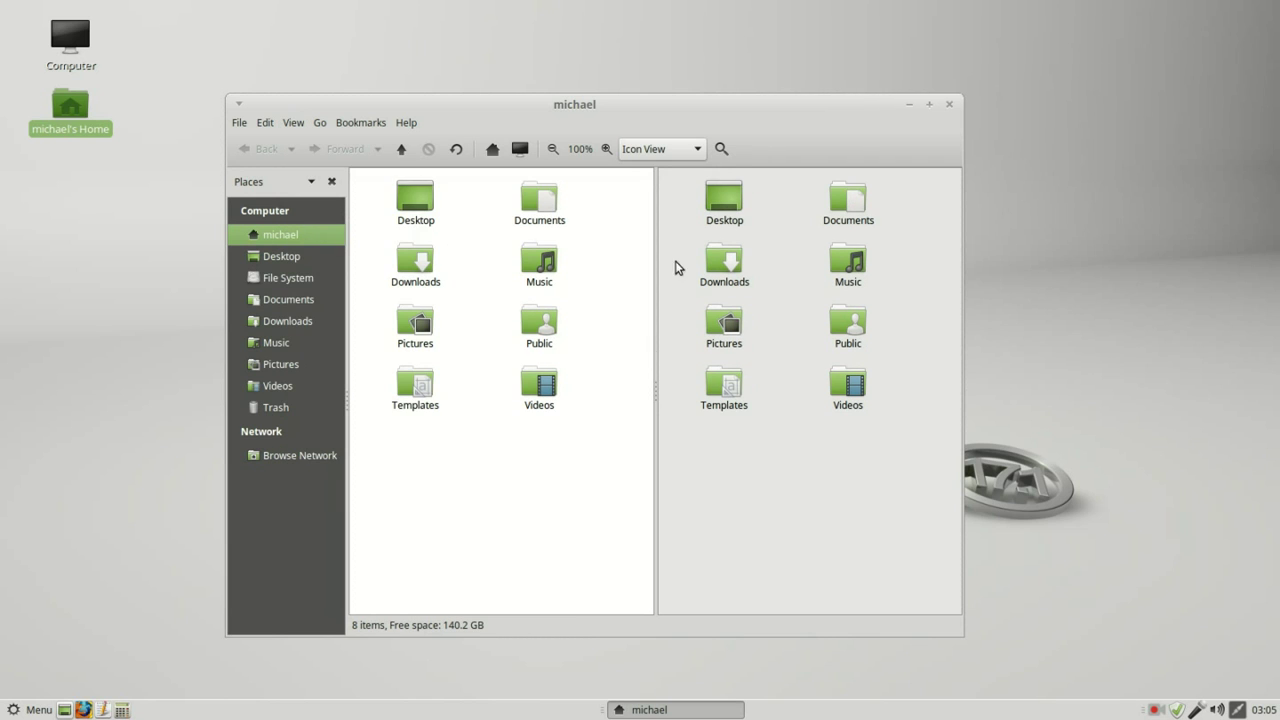
left_click(294, 123)
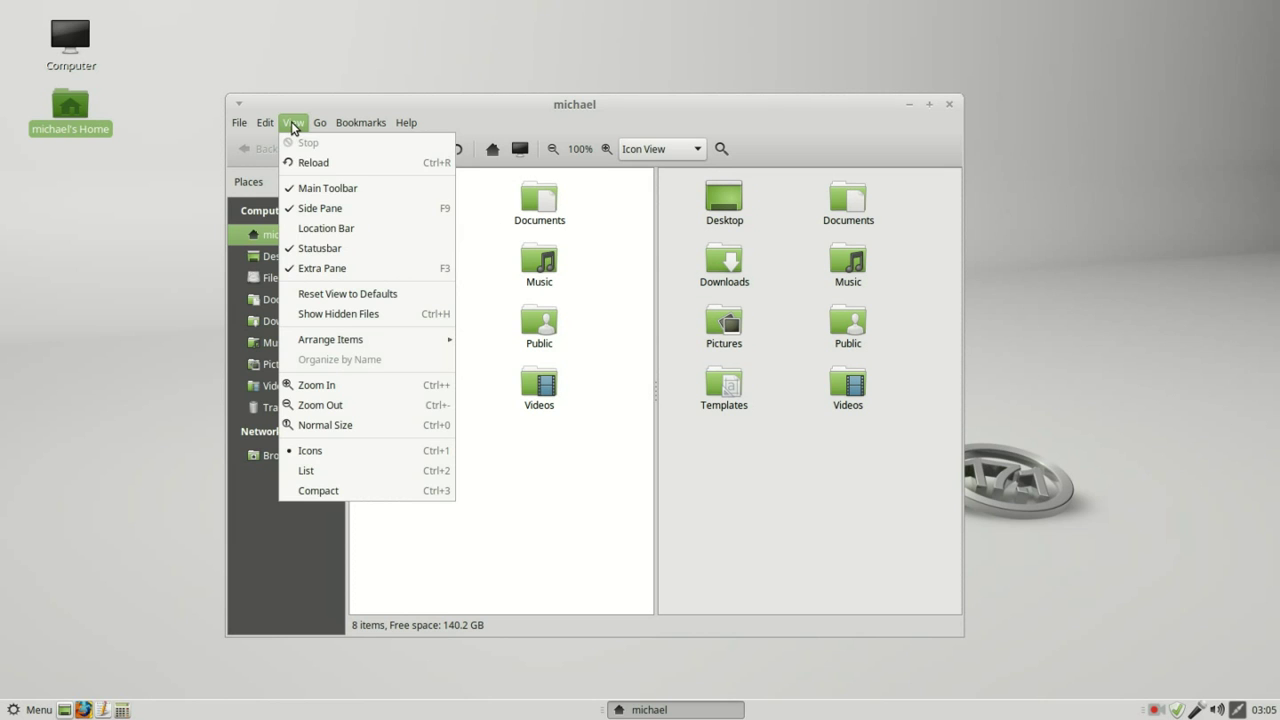
left_click(319, 227)
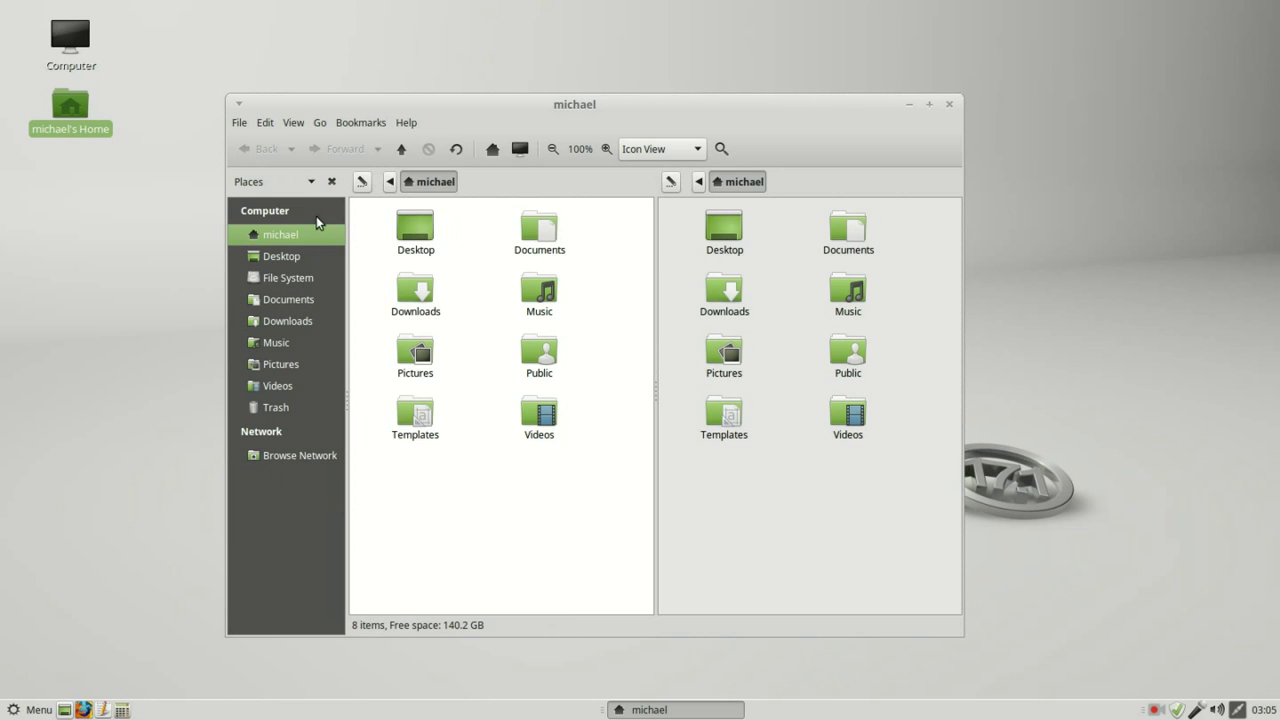
- Hide the extra pane and close the home folder window
left_click(290, 126)
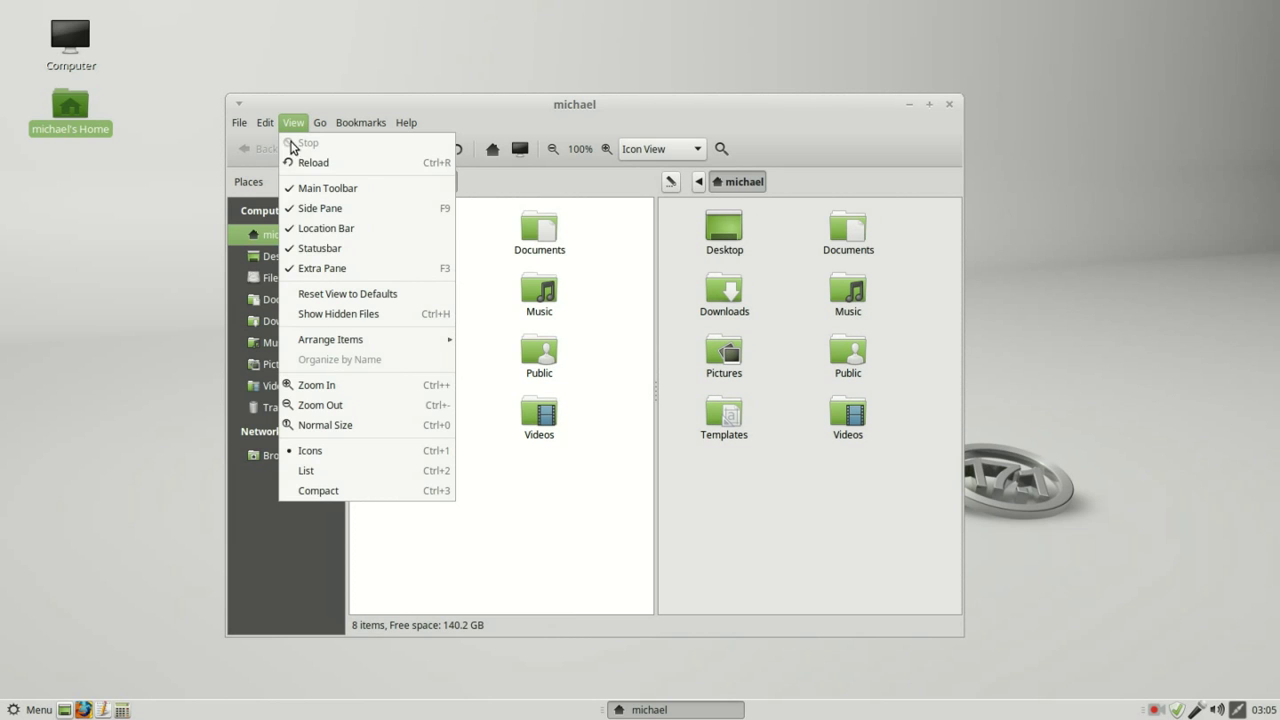
left_click(325, 268)
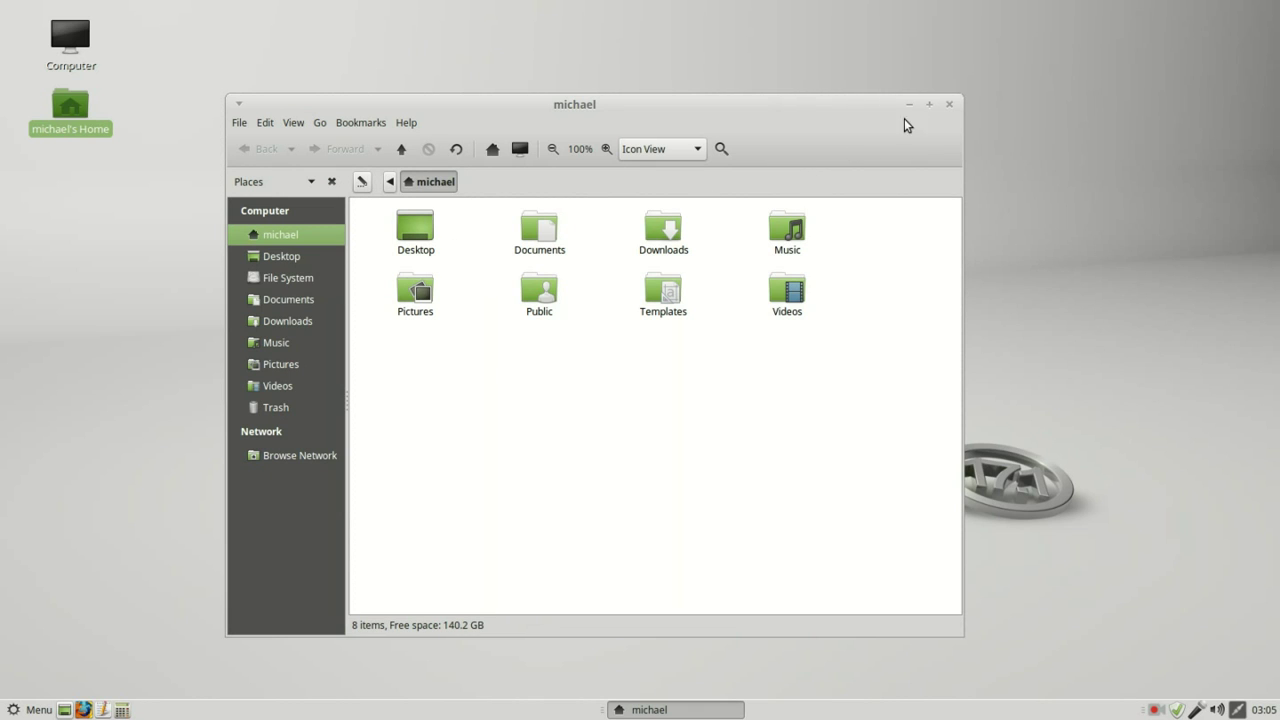
left_click(949, 104)
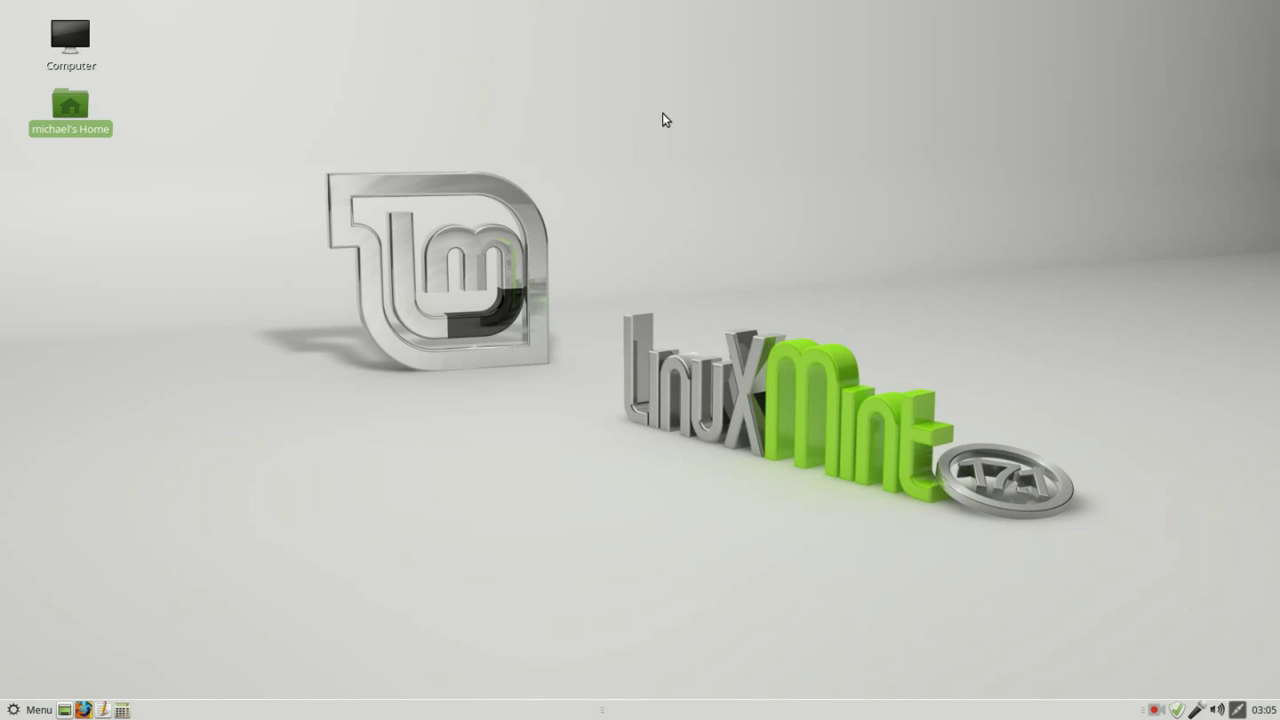
- Open Computer and the home folder in separate windows, and move the home folder window so it only partly overlaps the Computer window
left_click(81, 40)
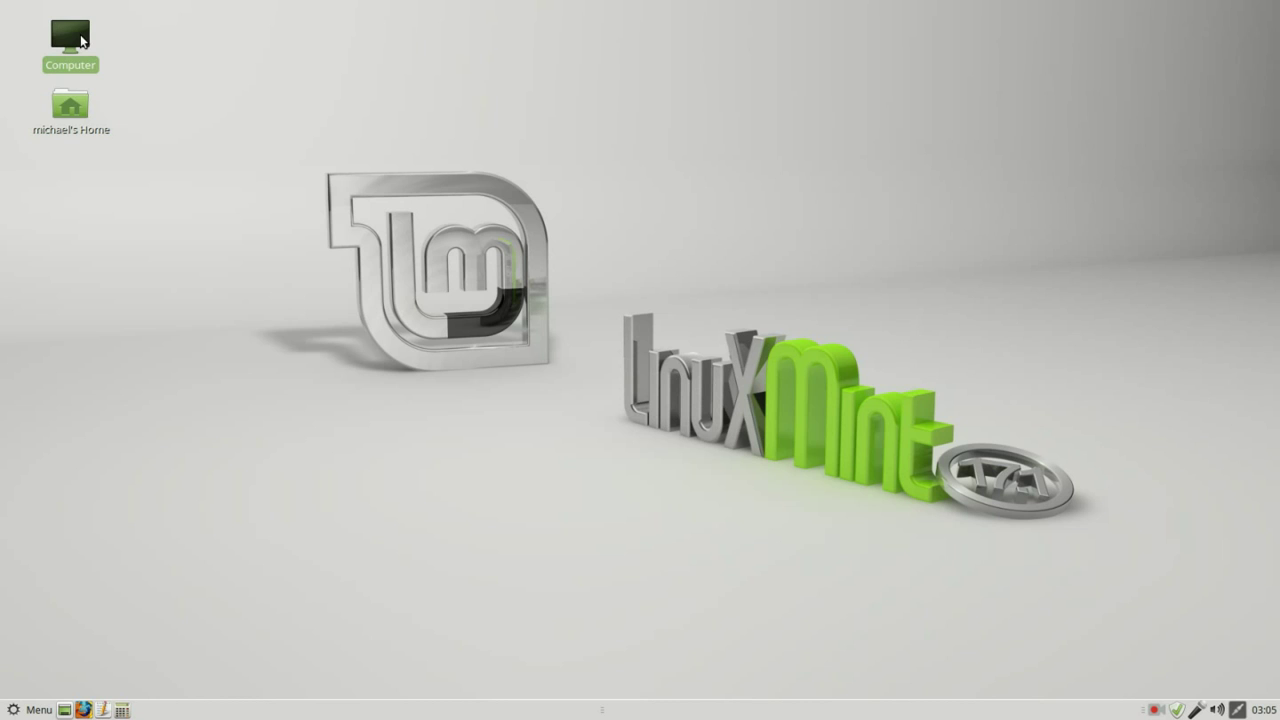
double_click(81, 40)
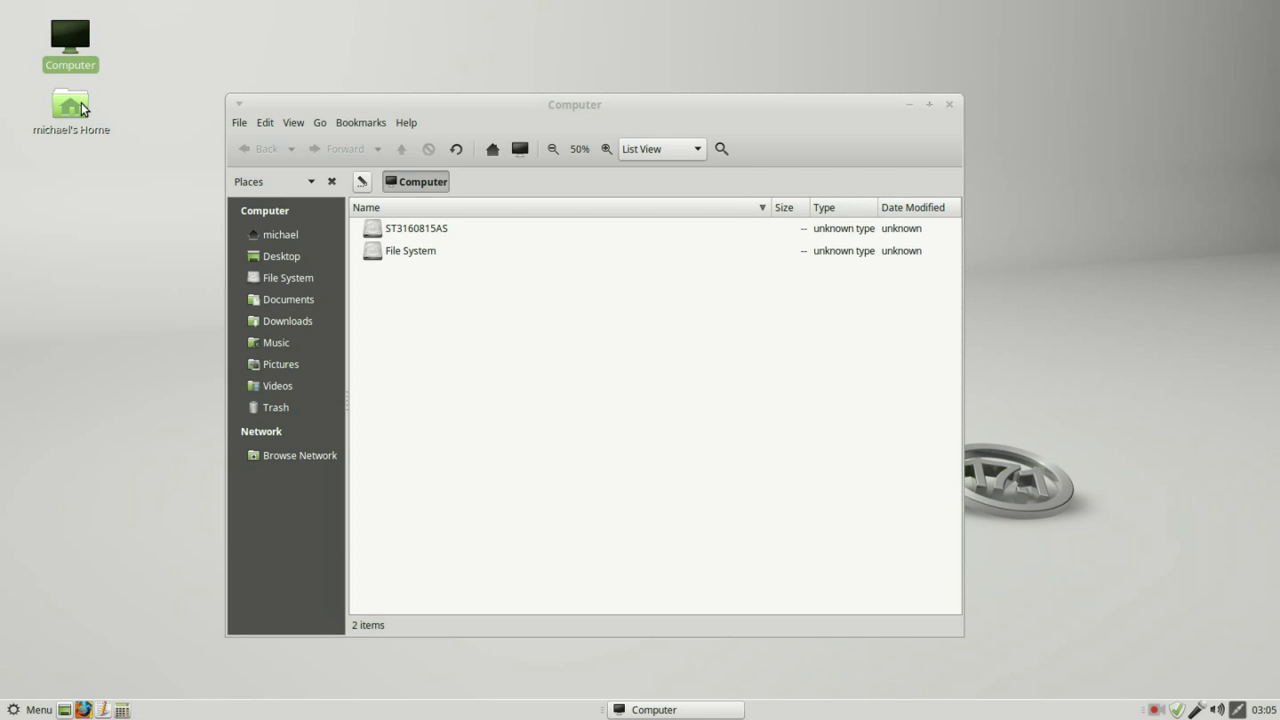
double_click(81, 106)
left_click_drag(138, 9, 523, 275)
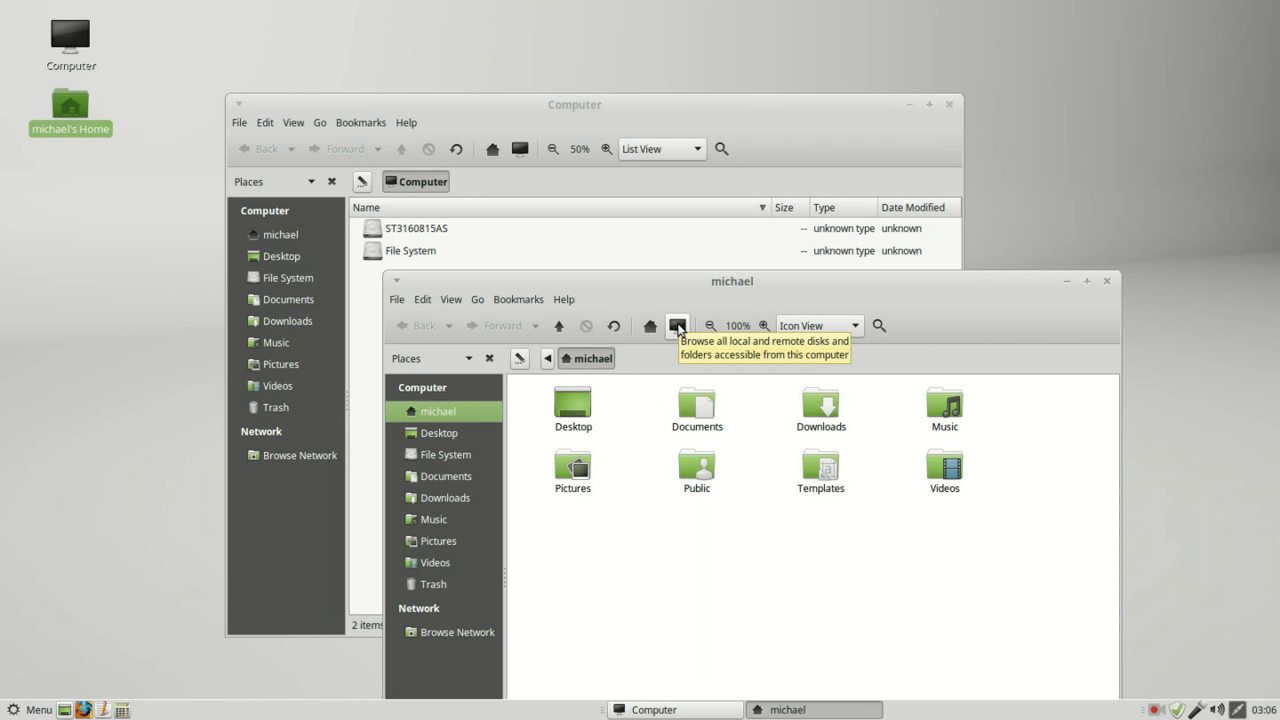
- Switch the front window to the Computer location and return it to the home folder
left_click(677, 326)
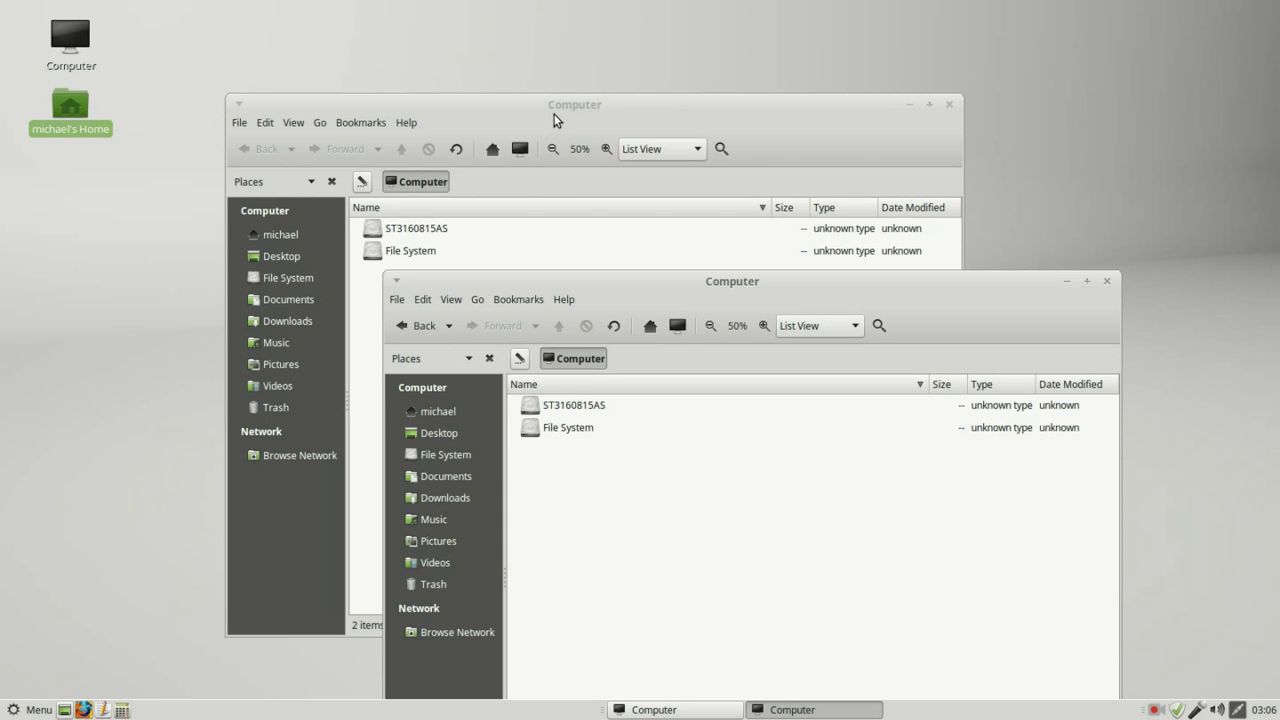
left_click(654, 326)
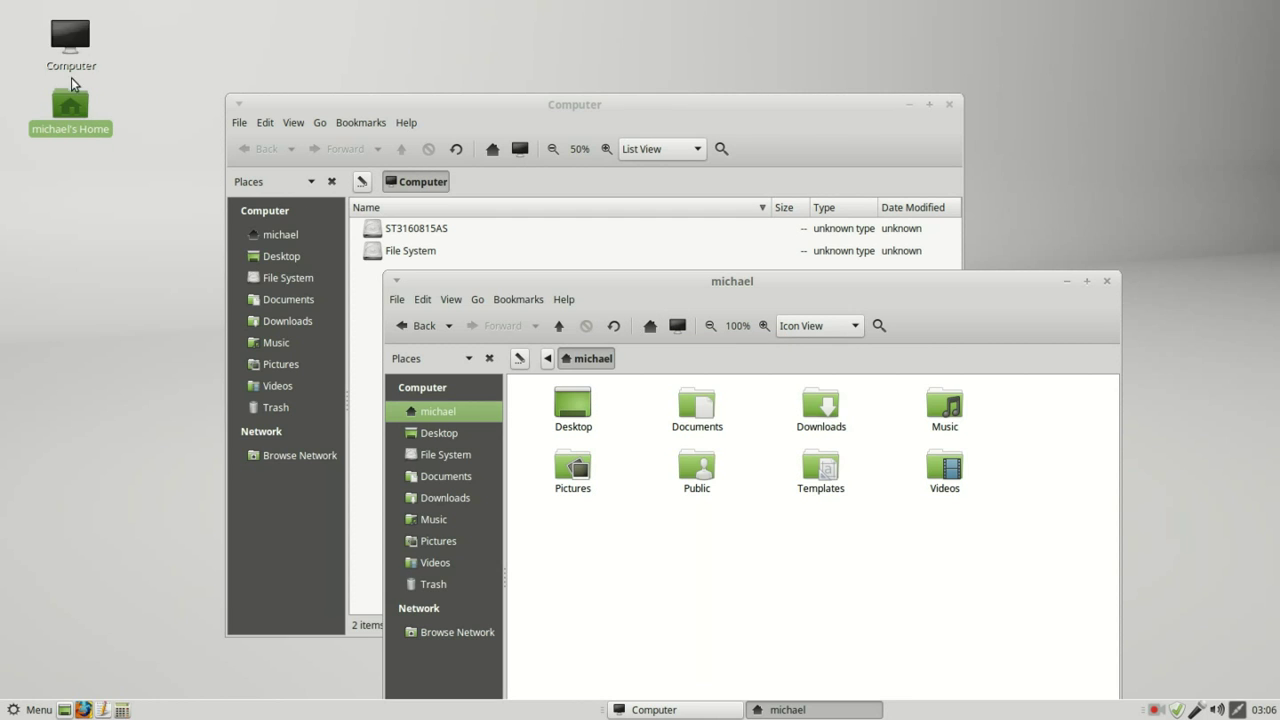
- Close the front home folder window and open the home folder in the remaining Computer window
left_click(1106, 282)
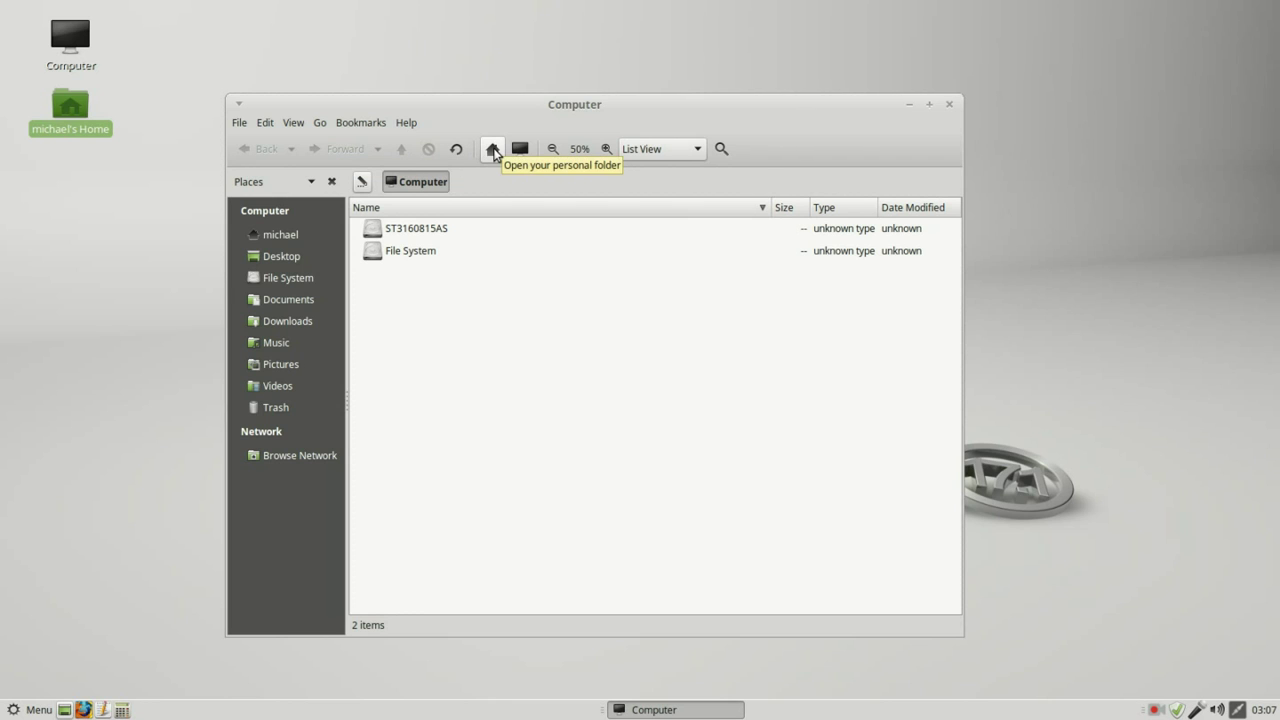
left_click(492, 150)
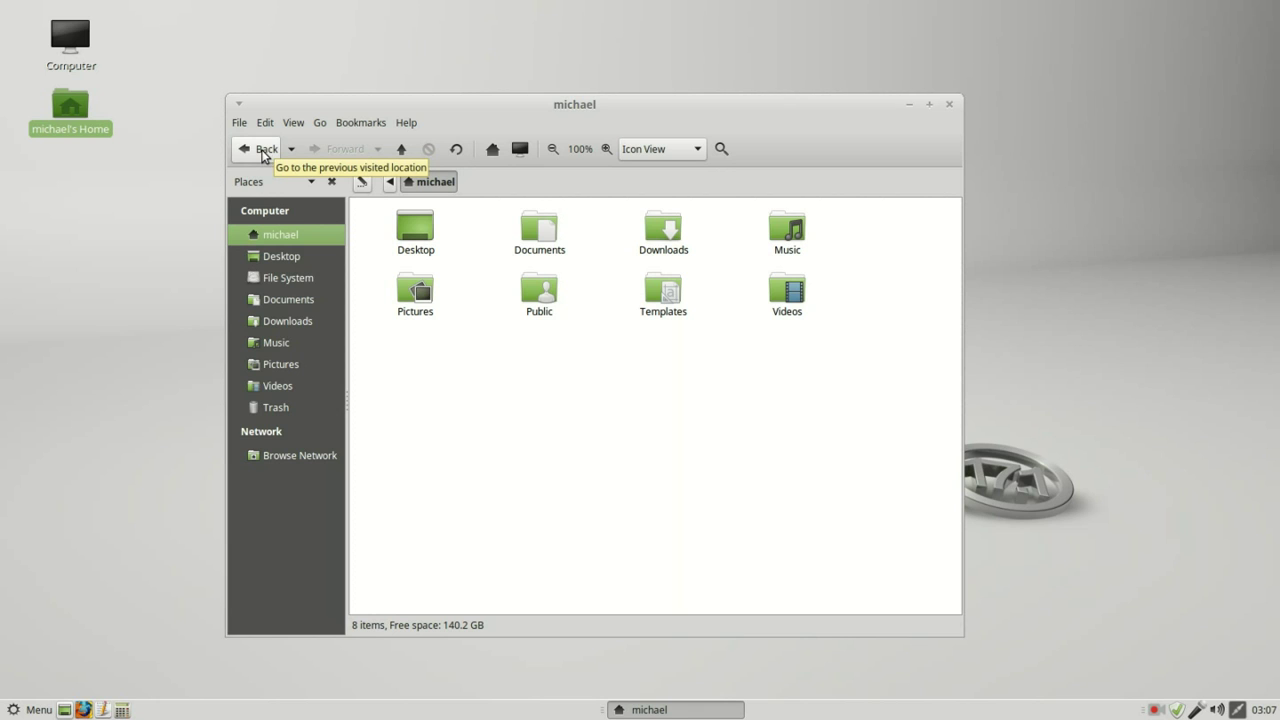
- Go back to the Computer location and forward again to the home folder
left_click(262, 152)
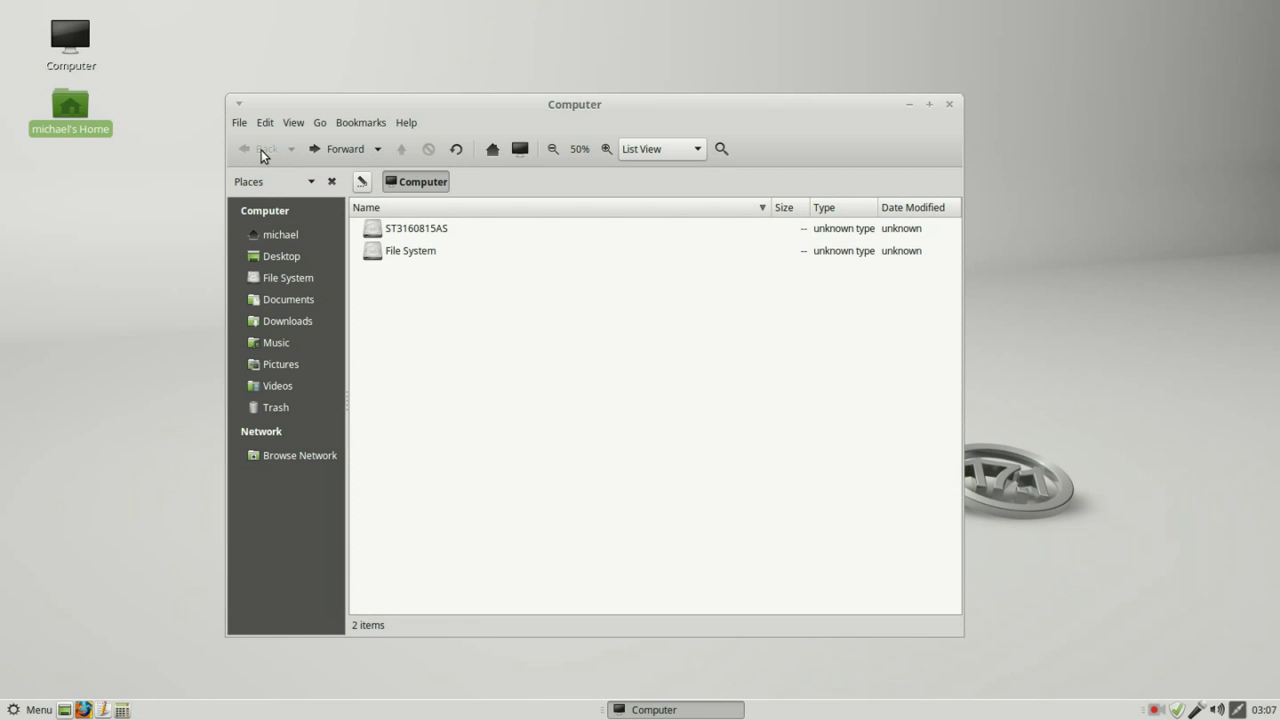
left_click(337, 150)
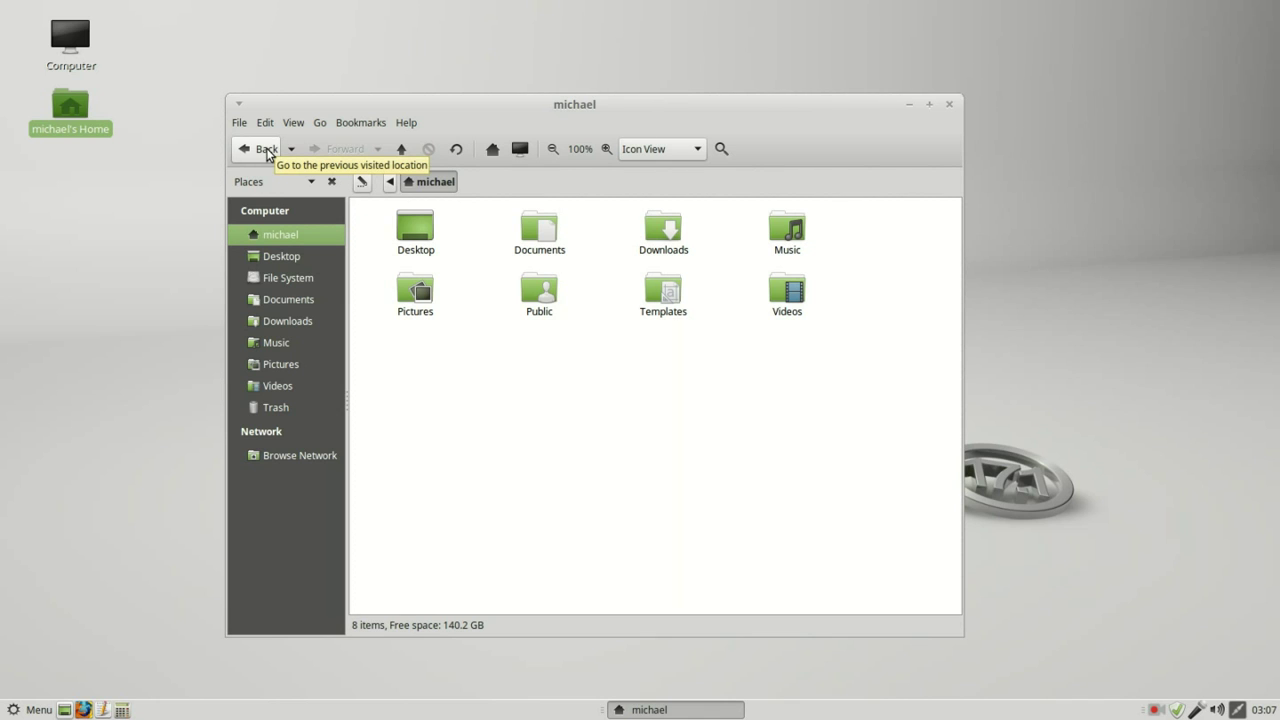
- Visit the Desktop, Documents and Pictures folders in turn from the list of places
left_click(283, 256)
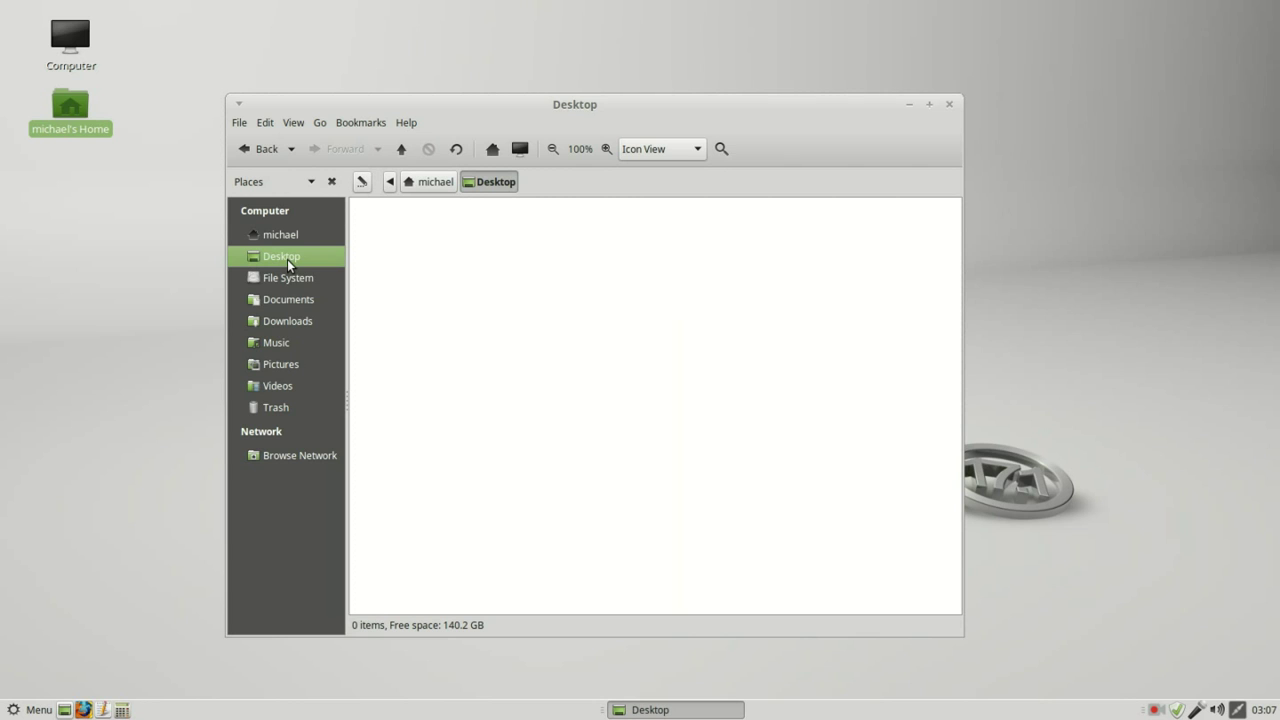
left_click(288, 297)
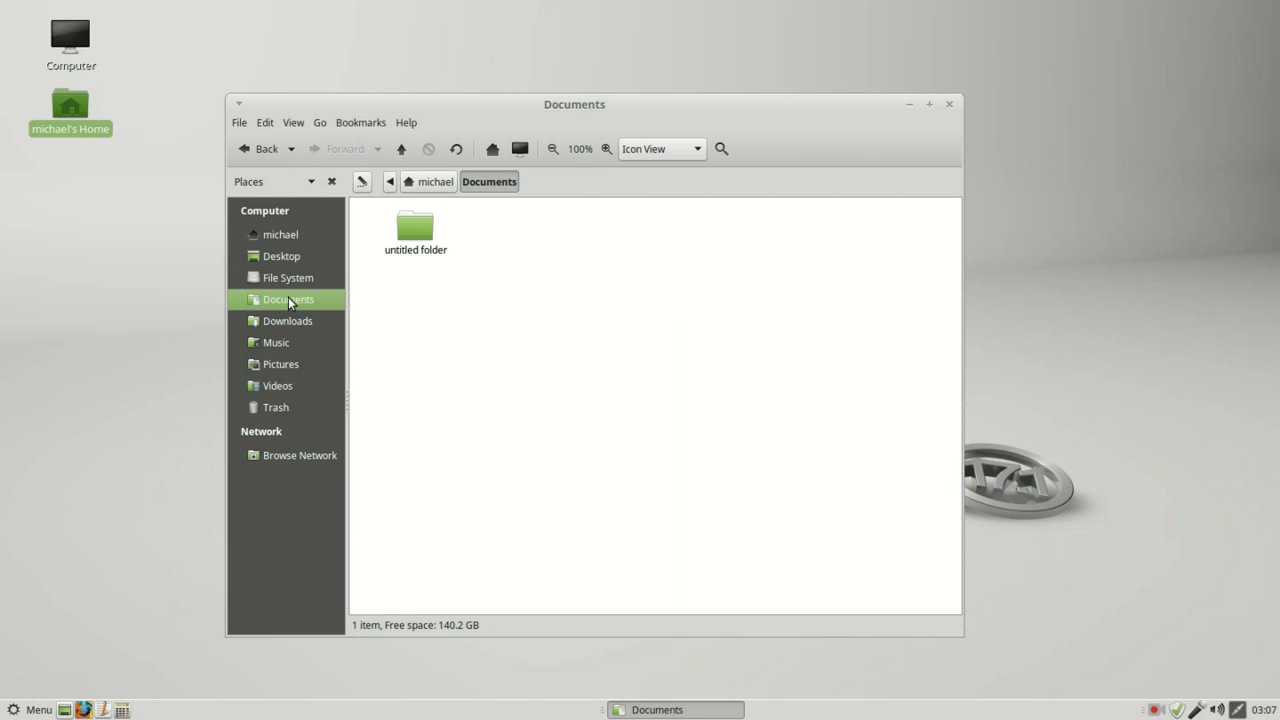
left_click(276, 364)
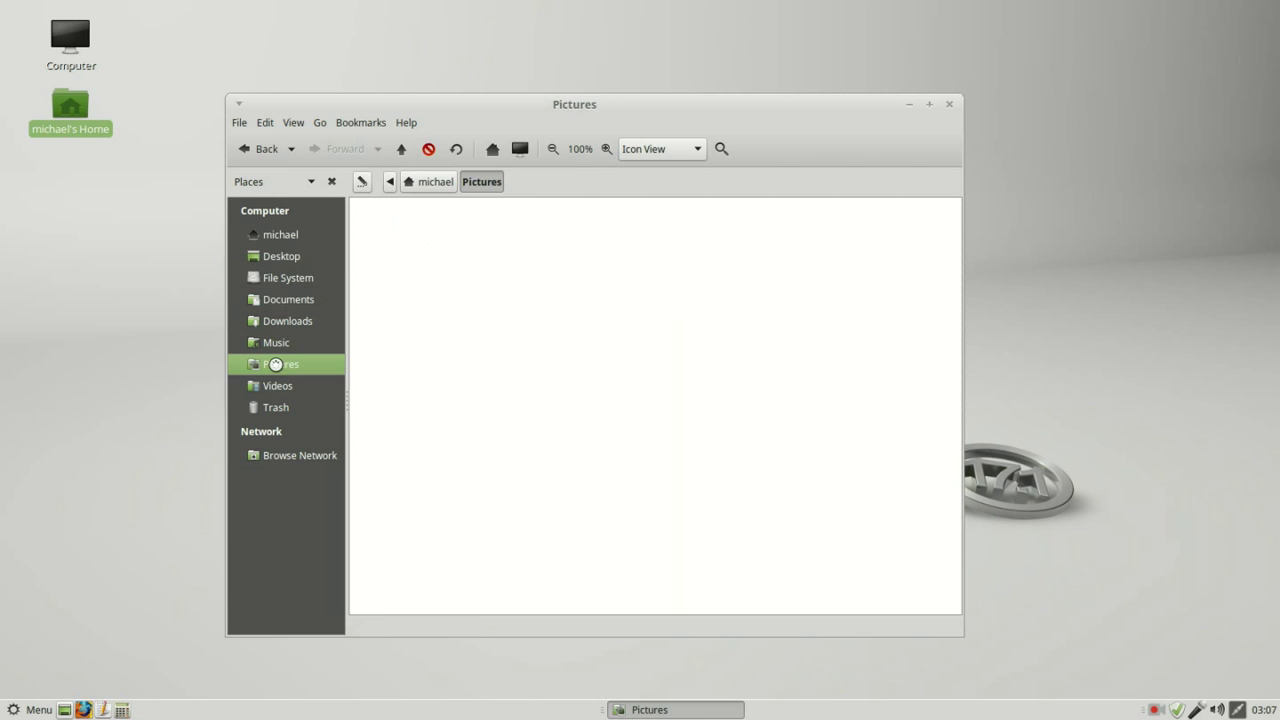
- Look at the back history of the Pictures folder and go back one location to Documents
left_click(291, 150)
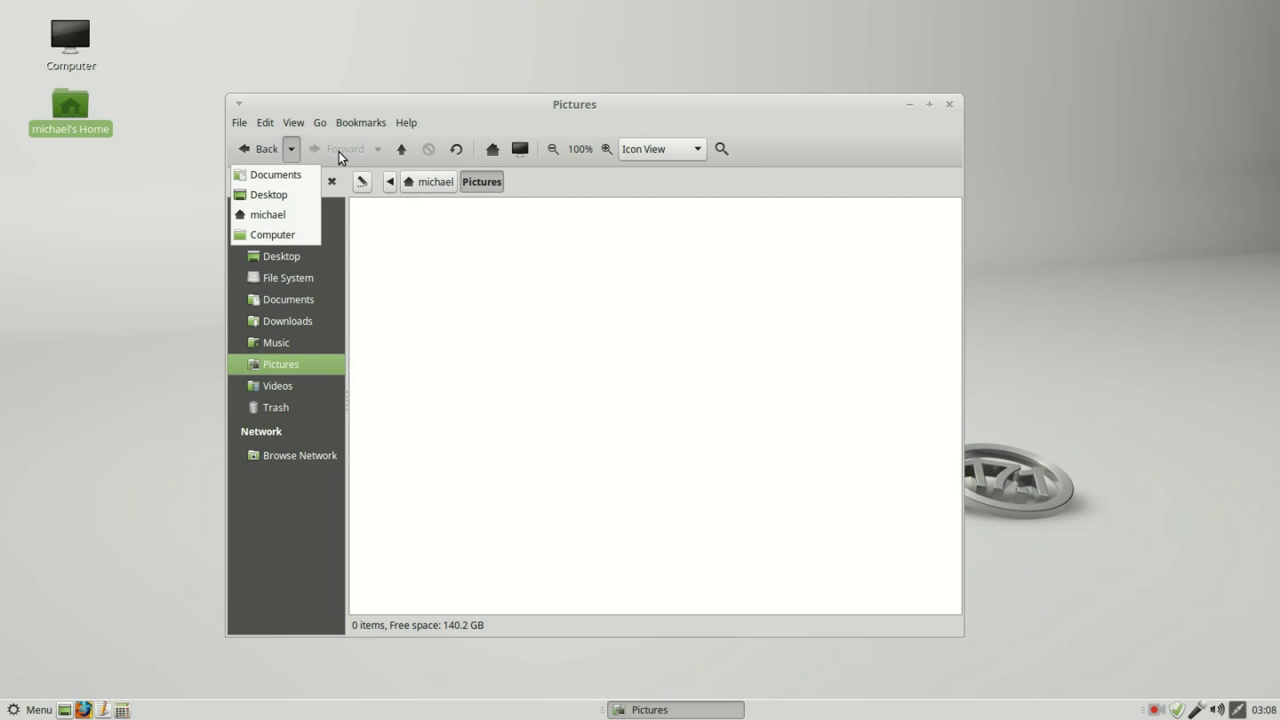
left_click(254, 149)
left_click(254, 149)
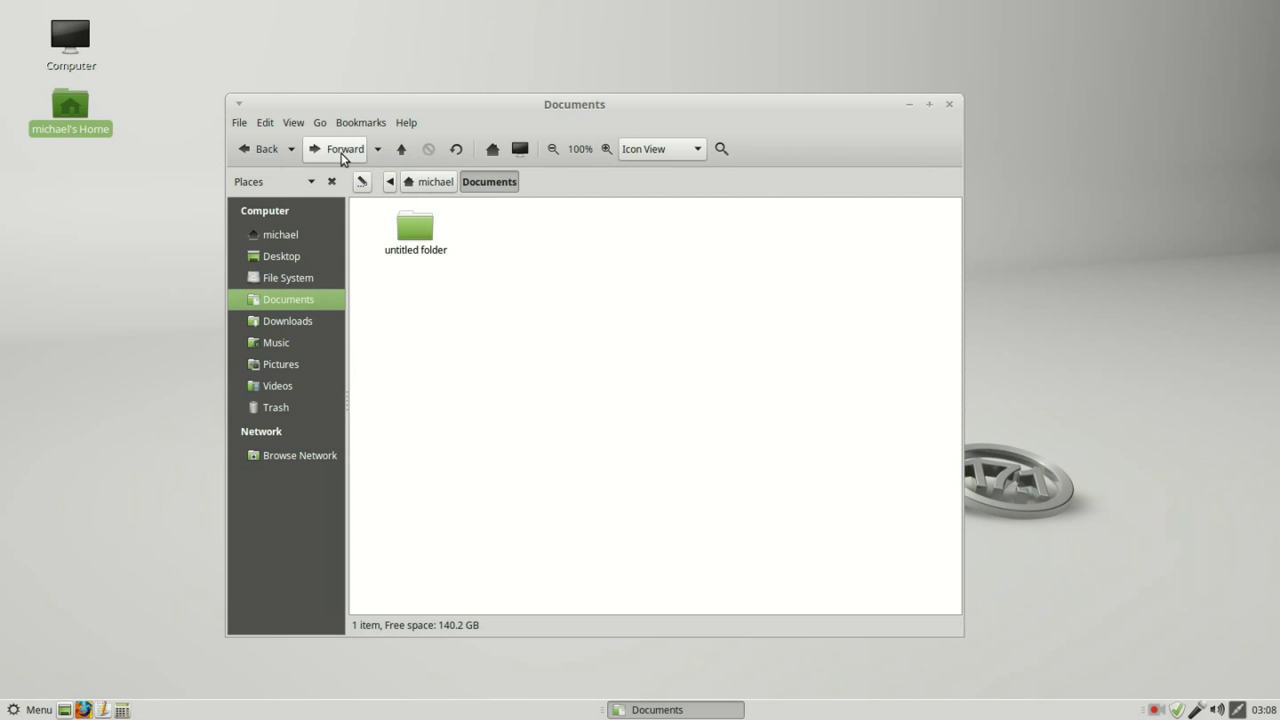
- Examine the forward history and the back history of the Documents folder without choosing a location
left_click(378, 150)
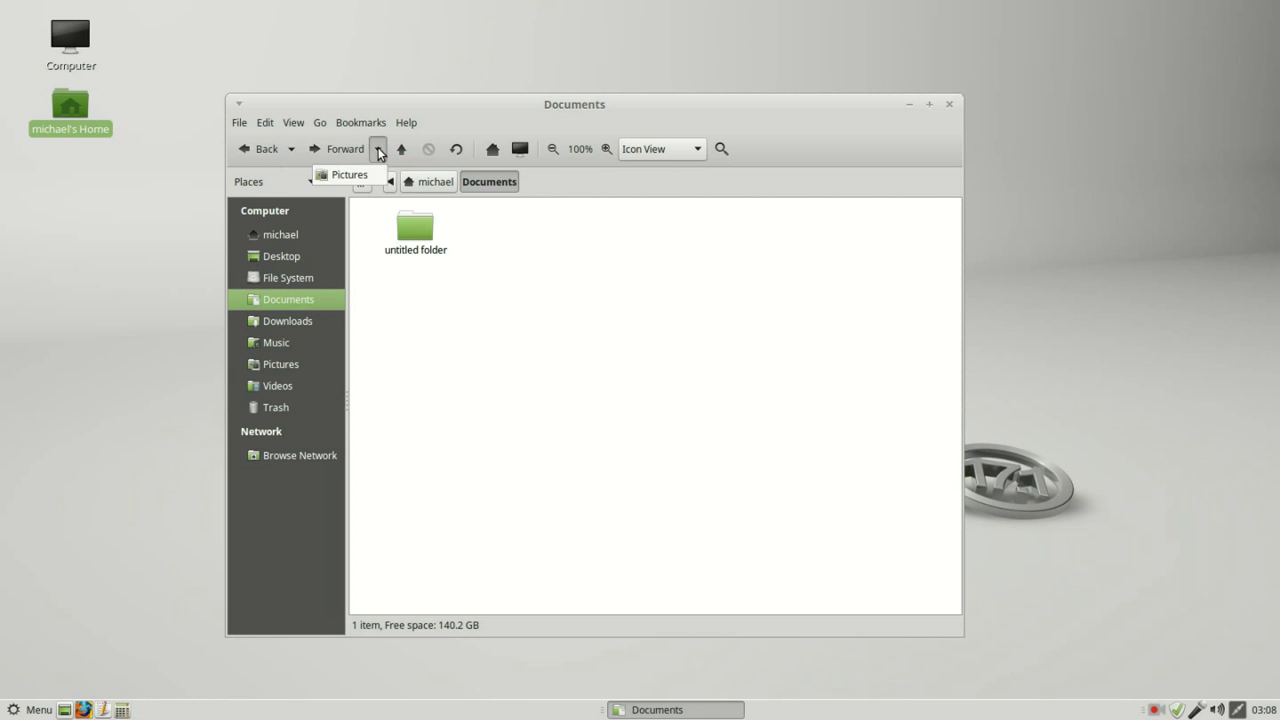
left_click(292, 150)
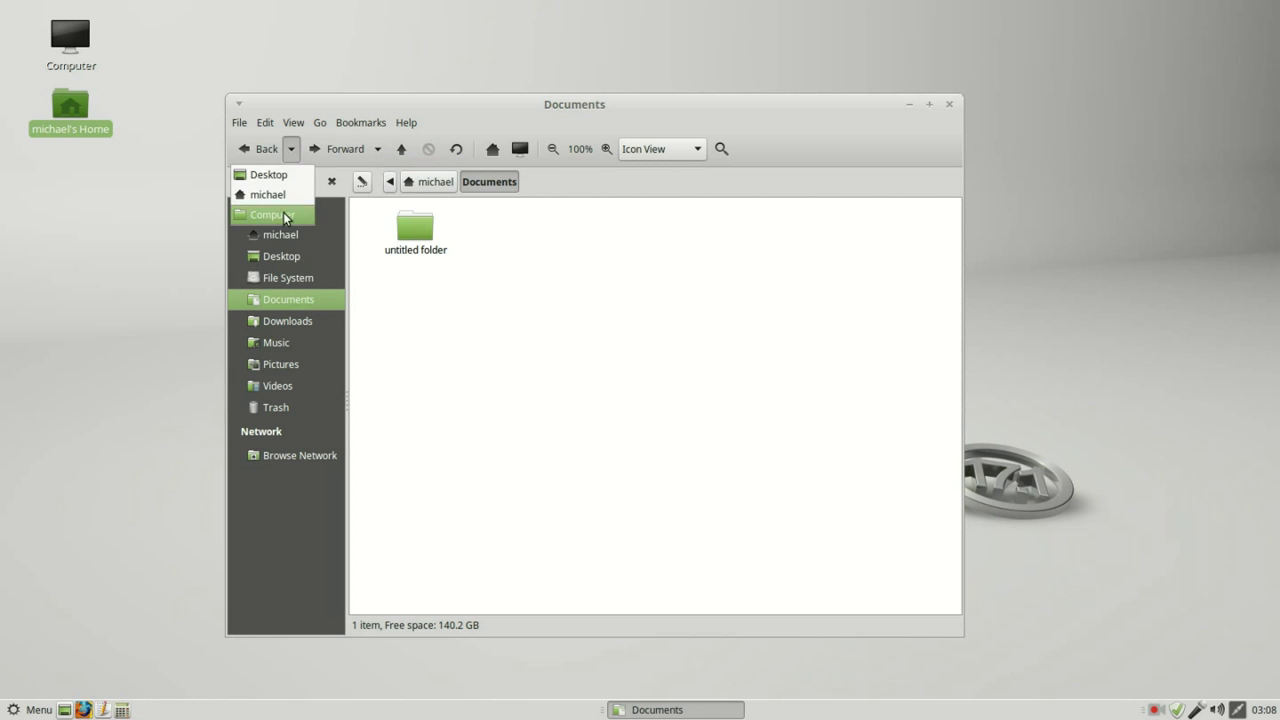
left_click(293, 152)
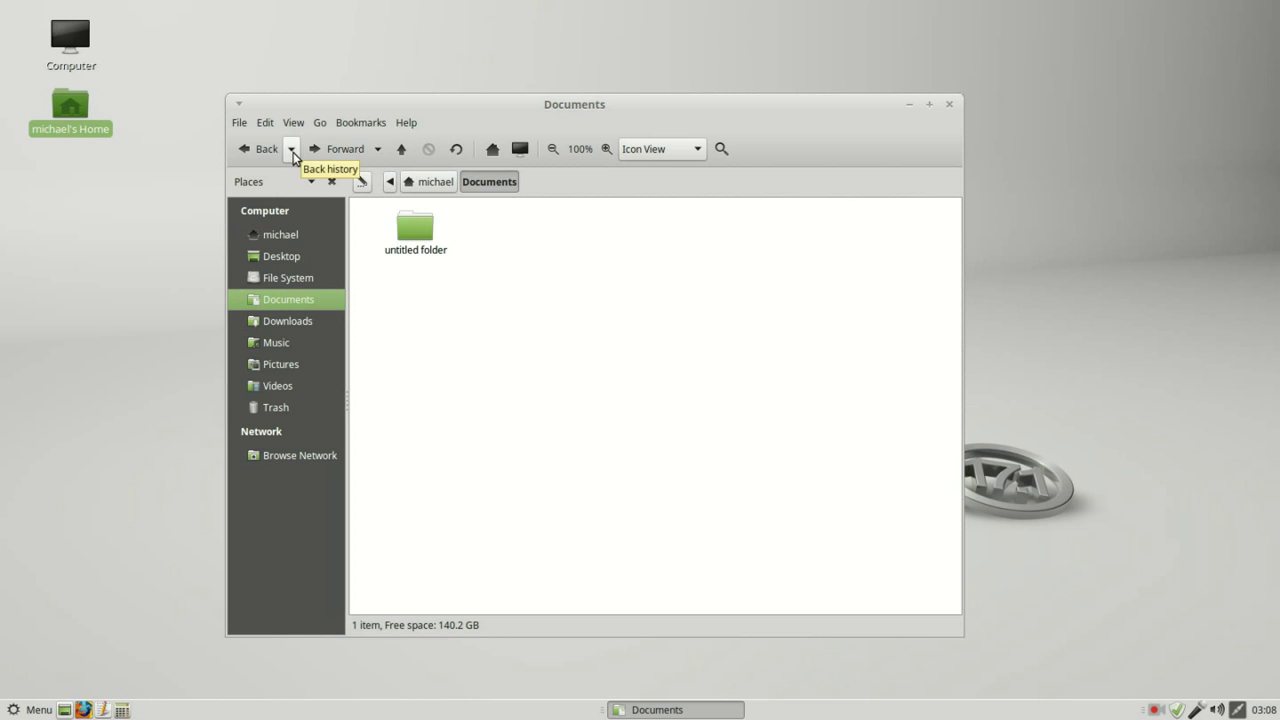
- Close the Documents window and open the home folder in a new window from the desktop
left_click(949, 104)
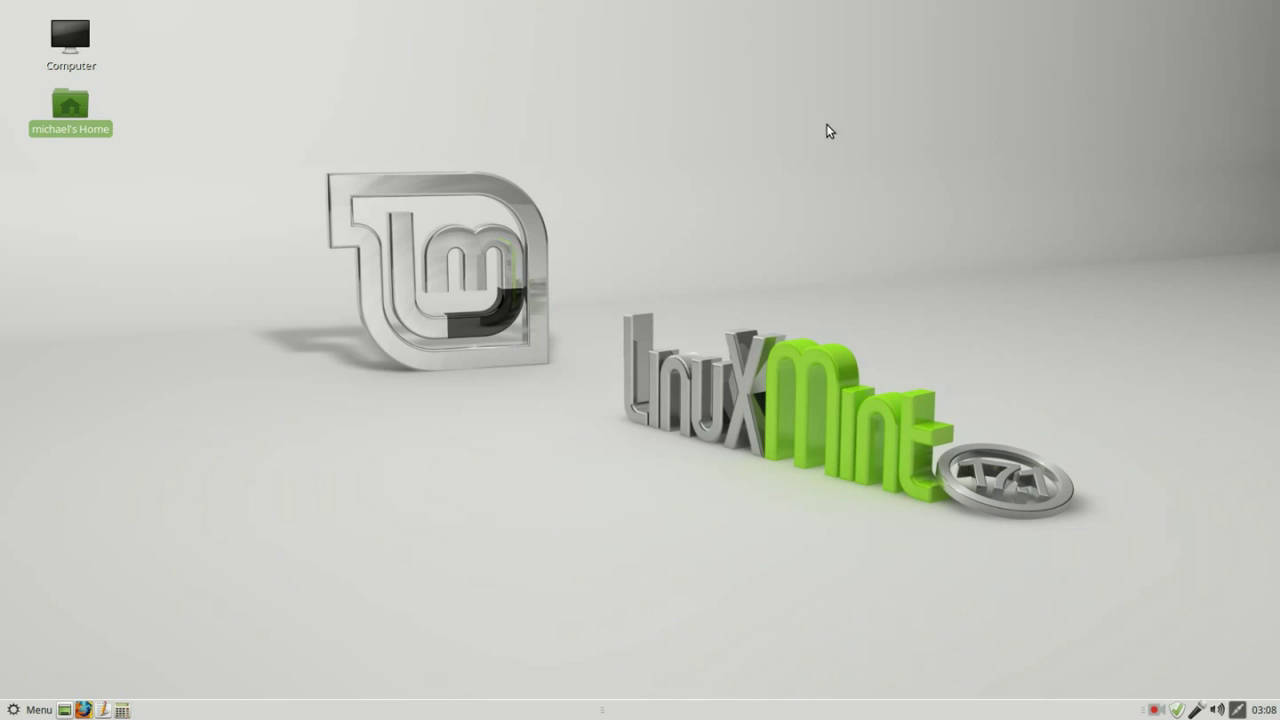
double_click(71, 108)
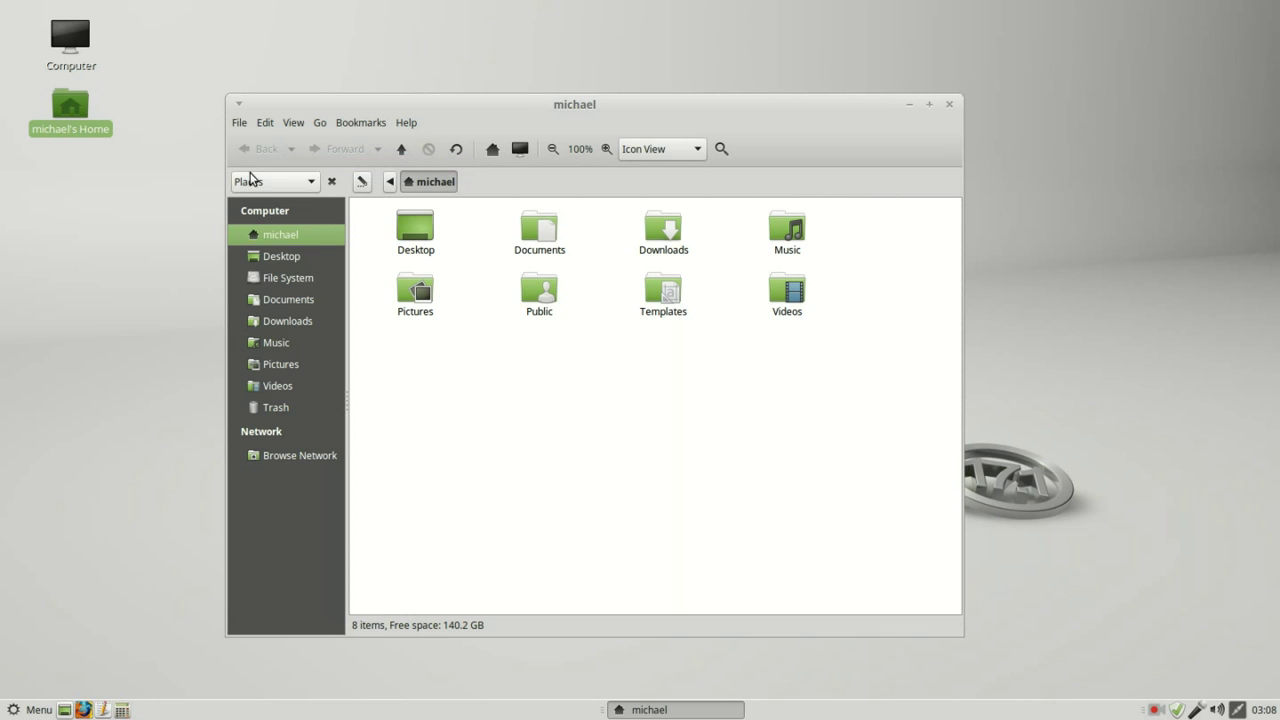
- Review the list of visited locations from the home folder and open the Downloads folder
left_click(319, 123)
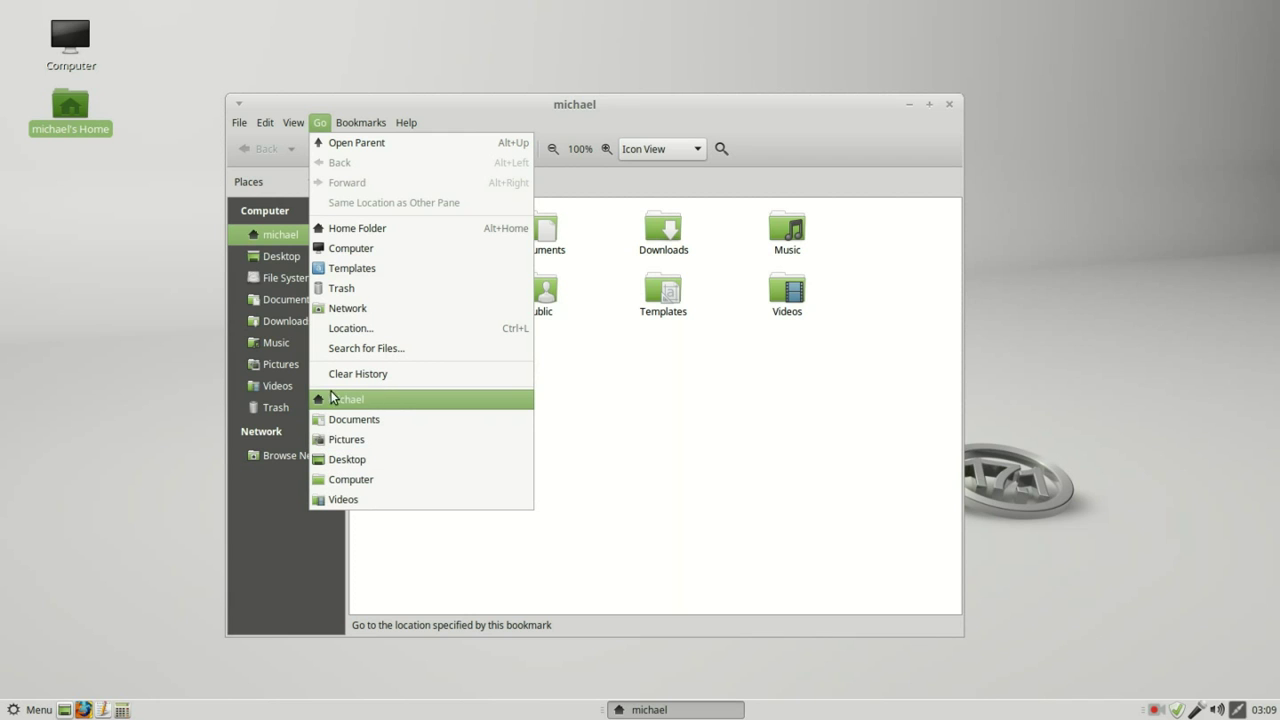
left_click(280, 321)
left_click(279, 320)
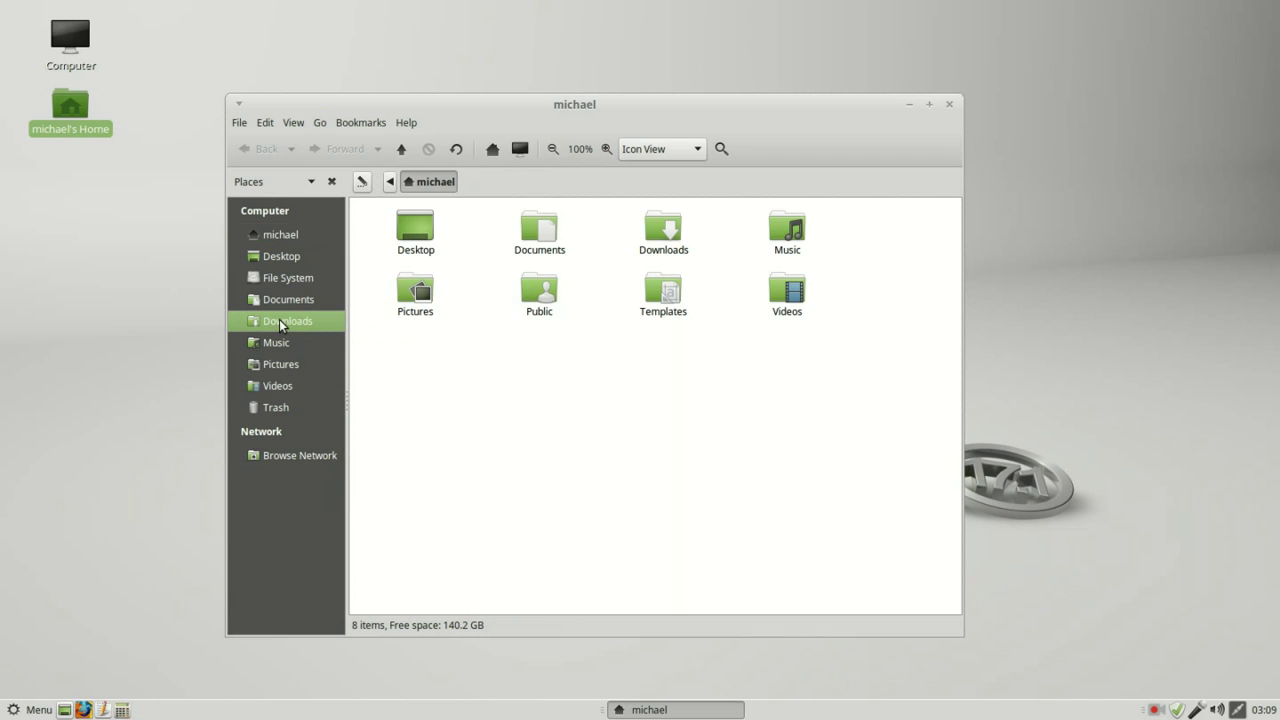
- Review the list of visited locations from Downloads and switch to the Documents folder
left_click(319, 122)
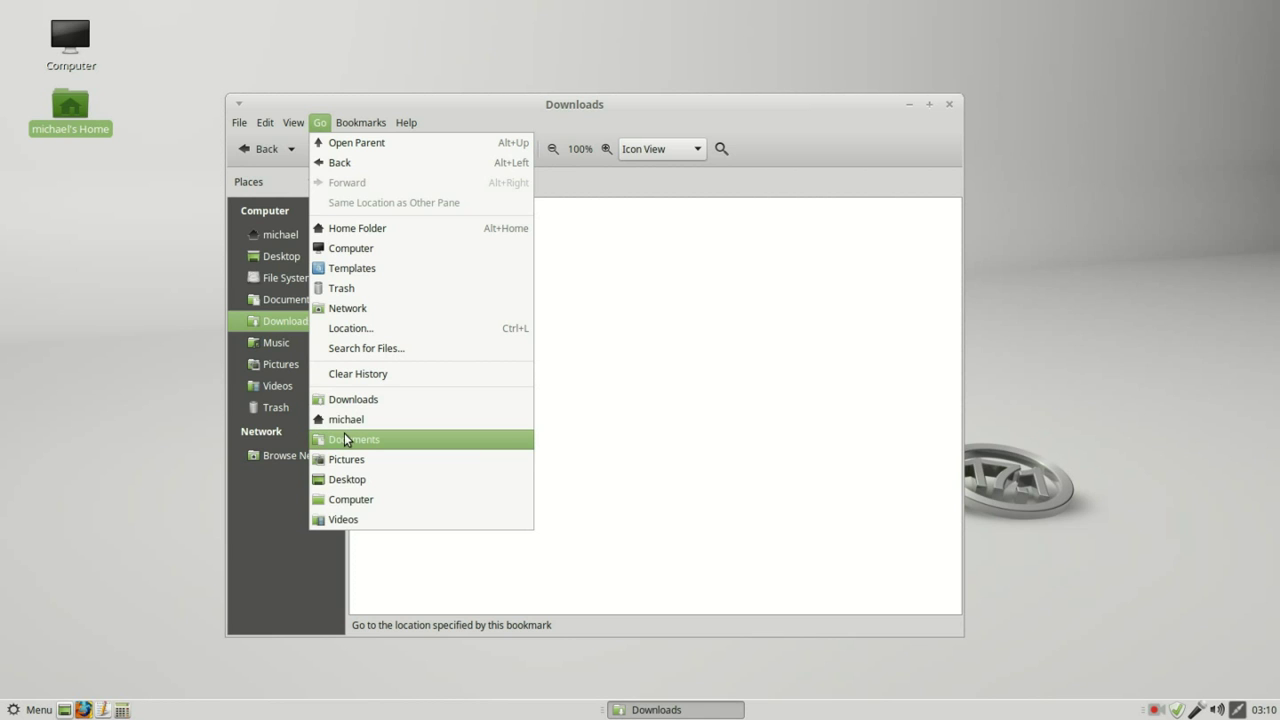
left_click(279, 306)
left_click(279, 306)
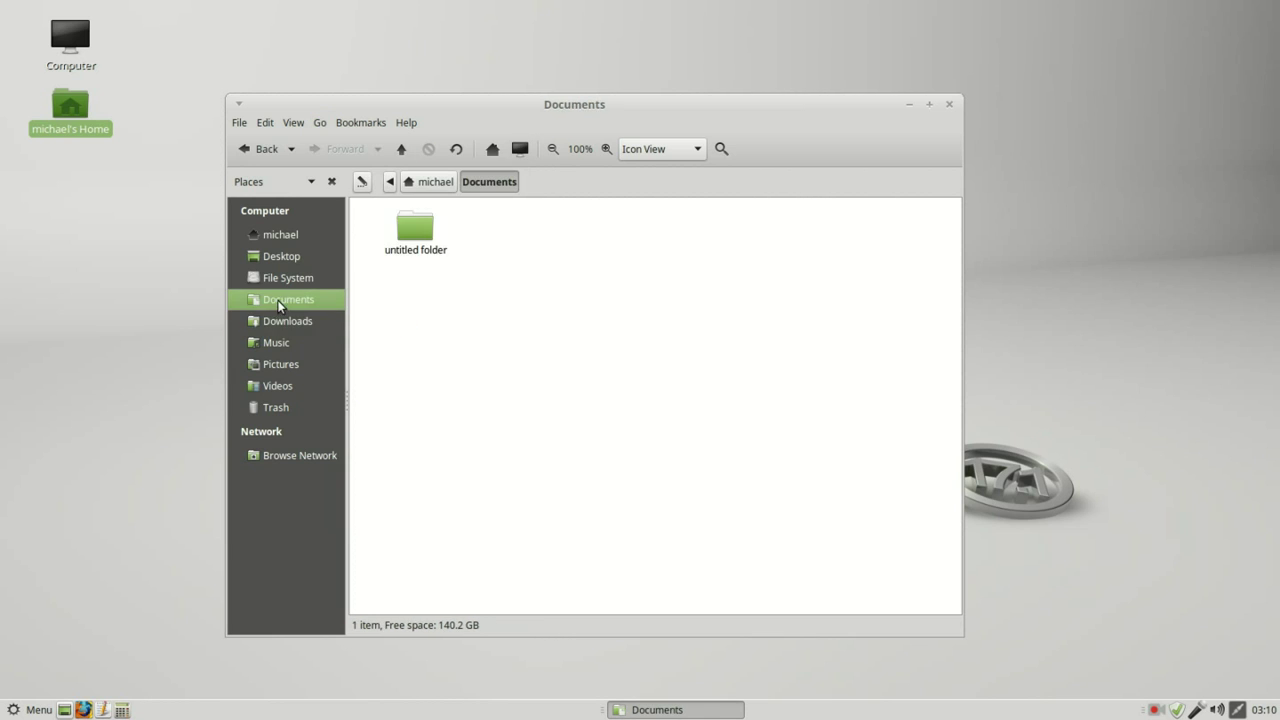
- Check the visited locations from Documents, and replace this window with a new one showing the home folder
left_click(320, 121)
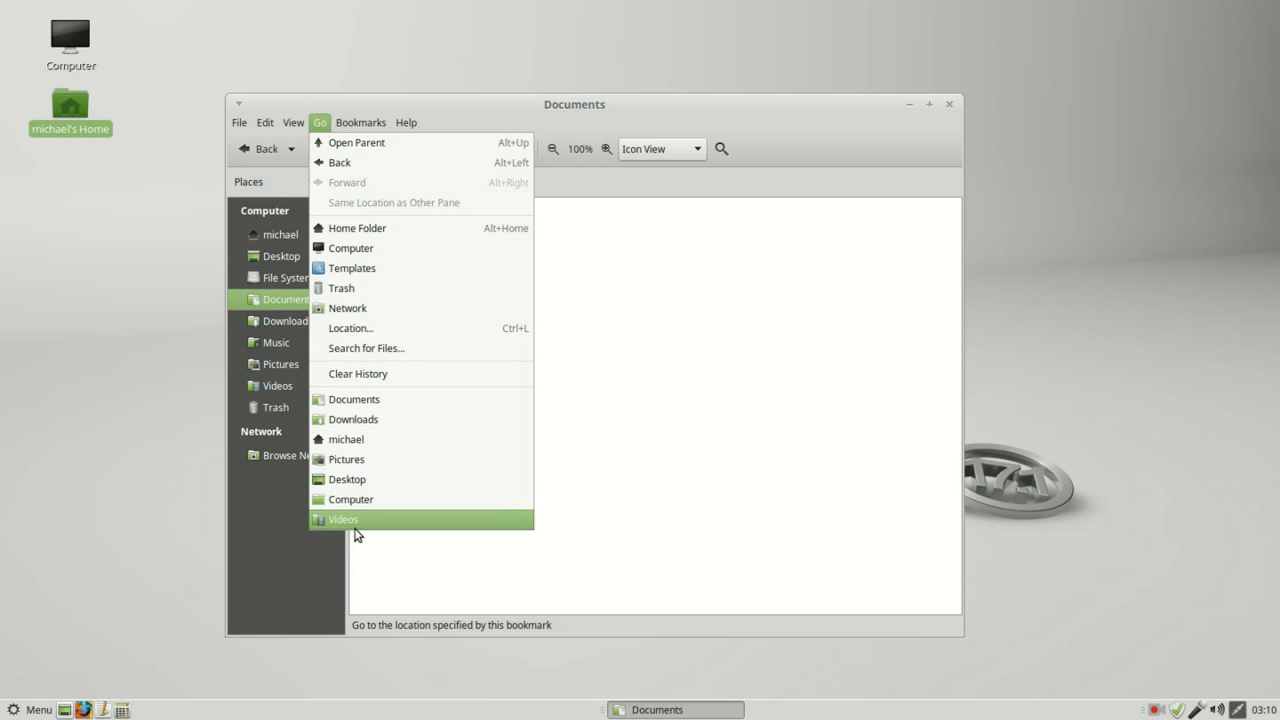
left_click(950, 105)
left_click(949, 104)
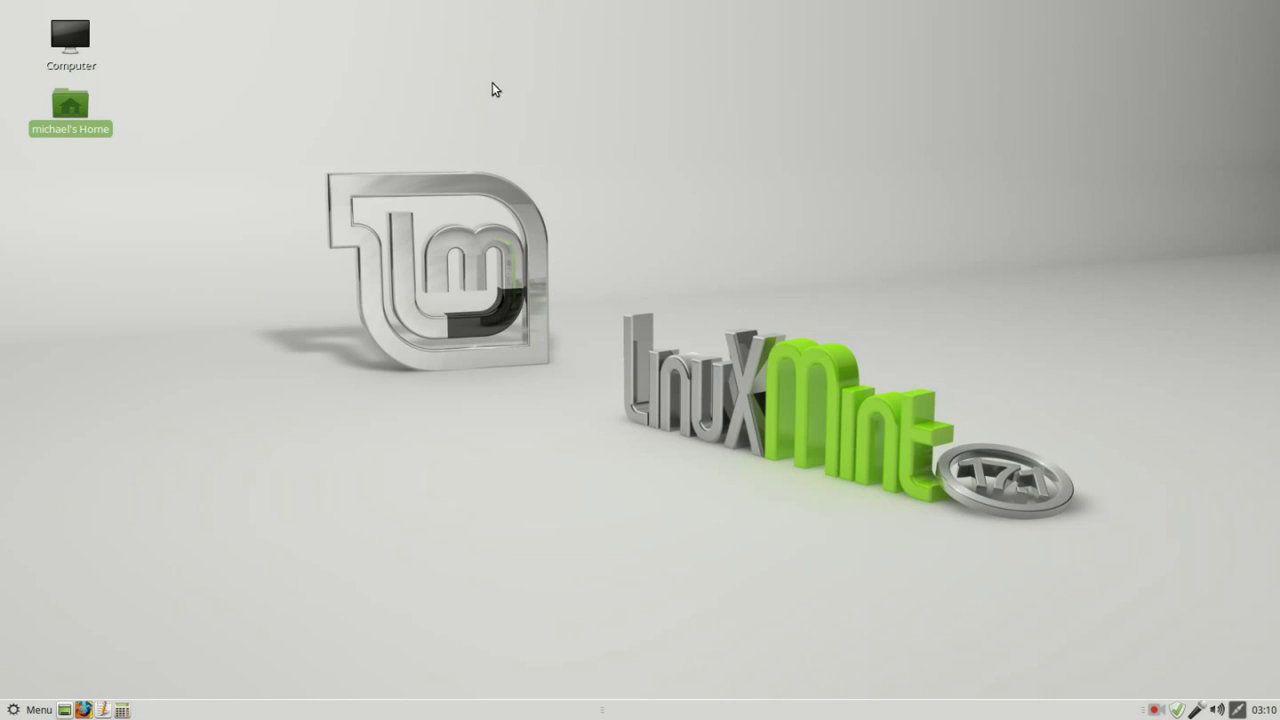
double_click(70, 107)
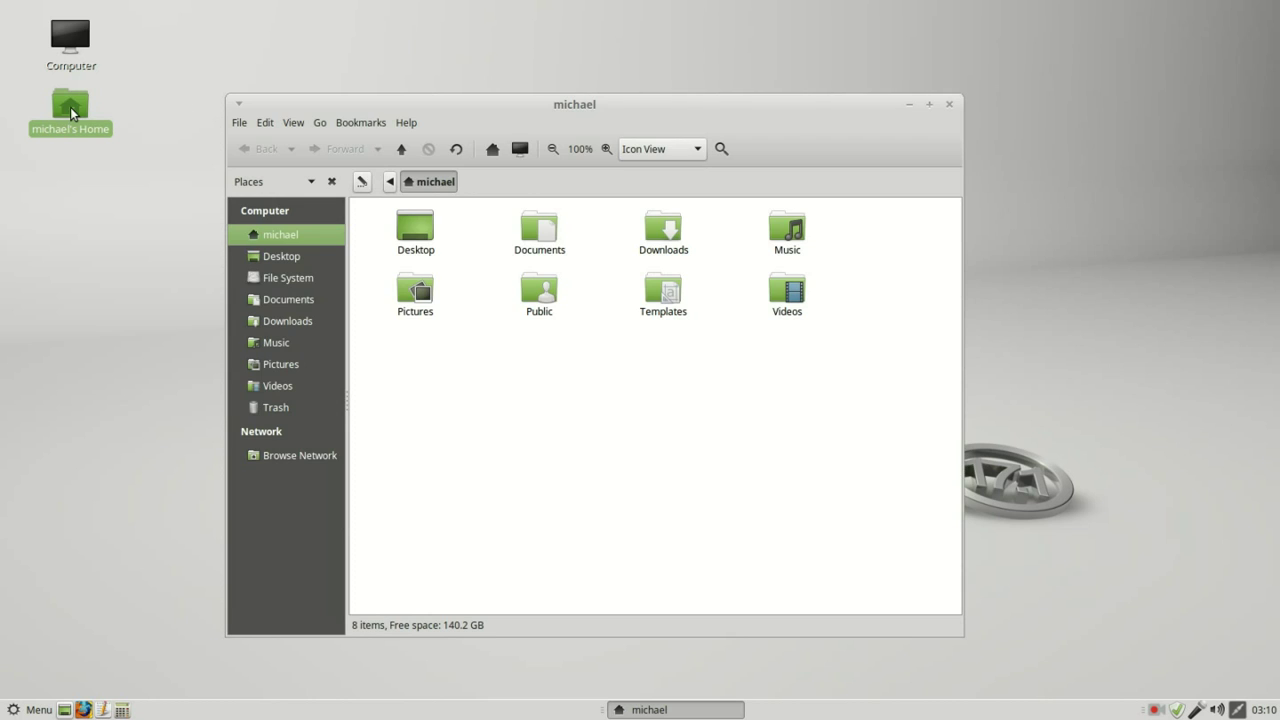
- Clear the history of visited locations, confirm the clearing, and check the history list again
left_click(319, 122)
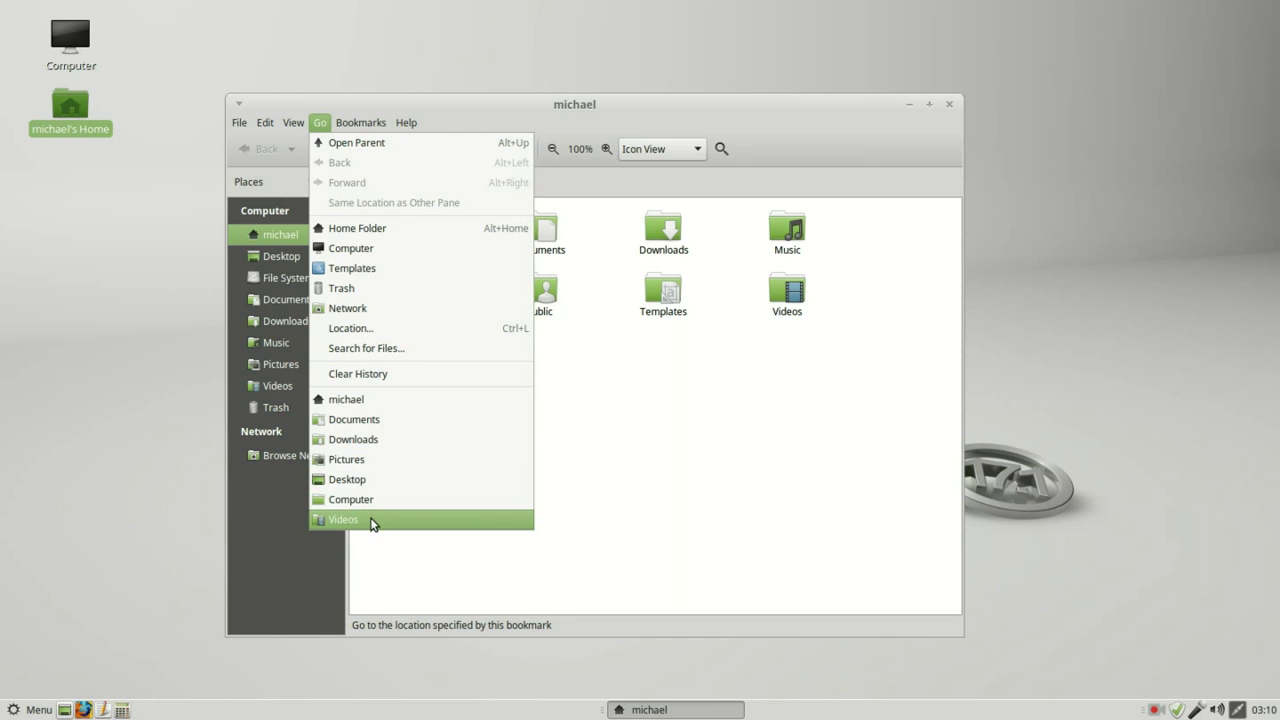
left_click(383, 374)
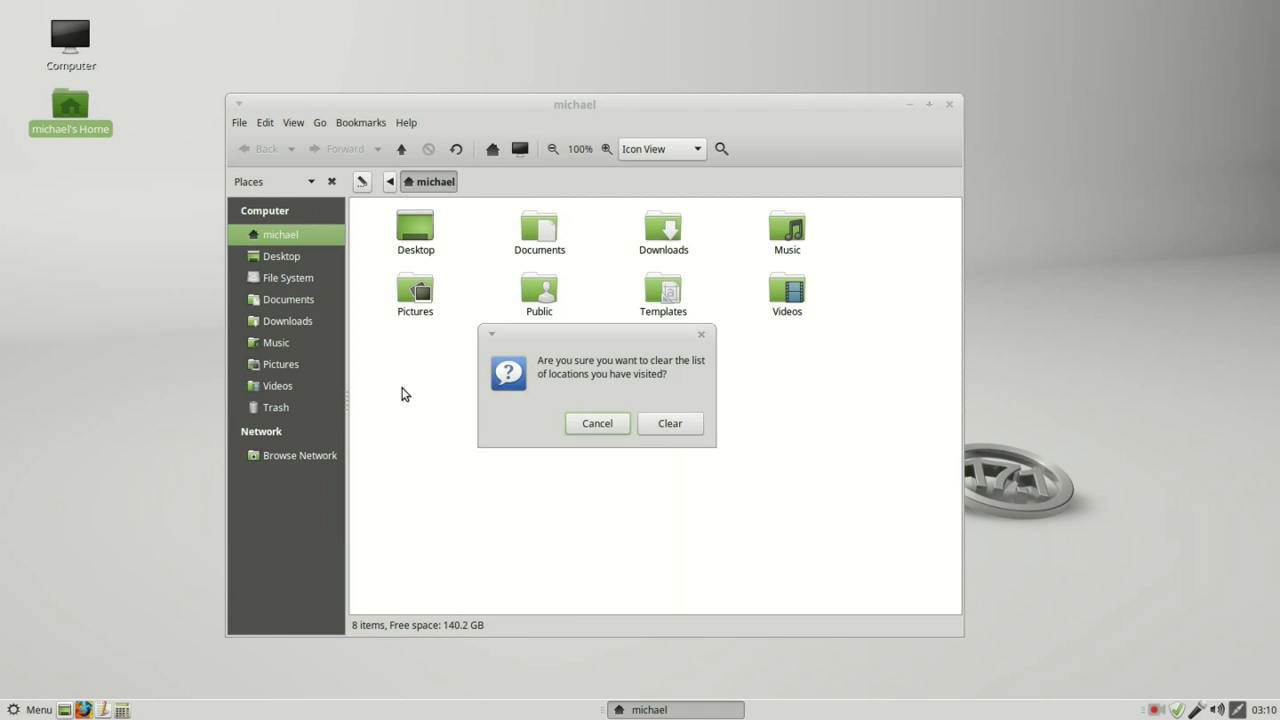
left_click(670, 424)
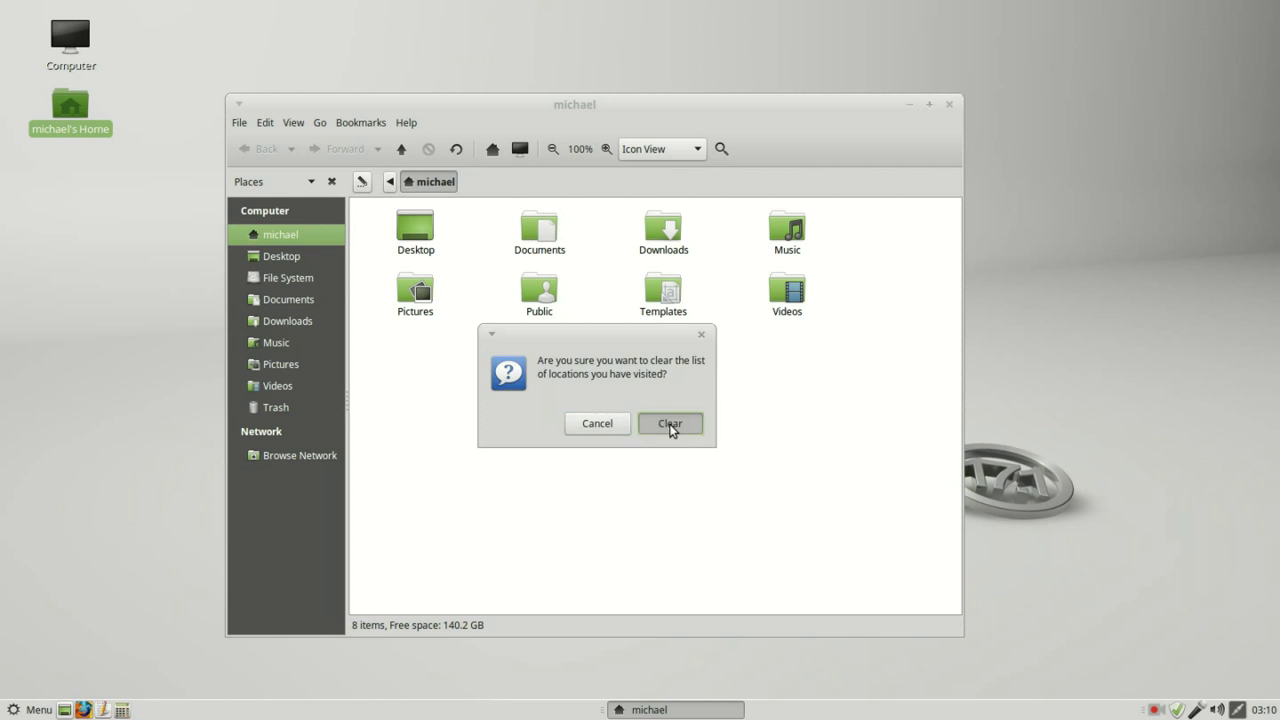
left_click(318, 123)
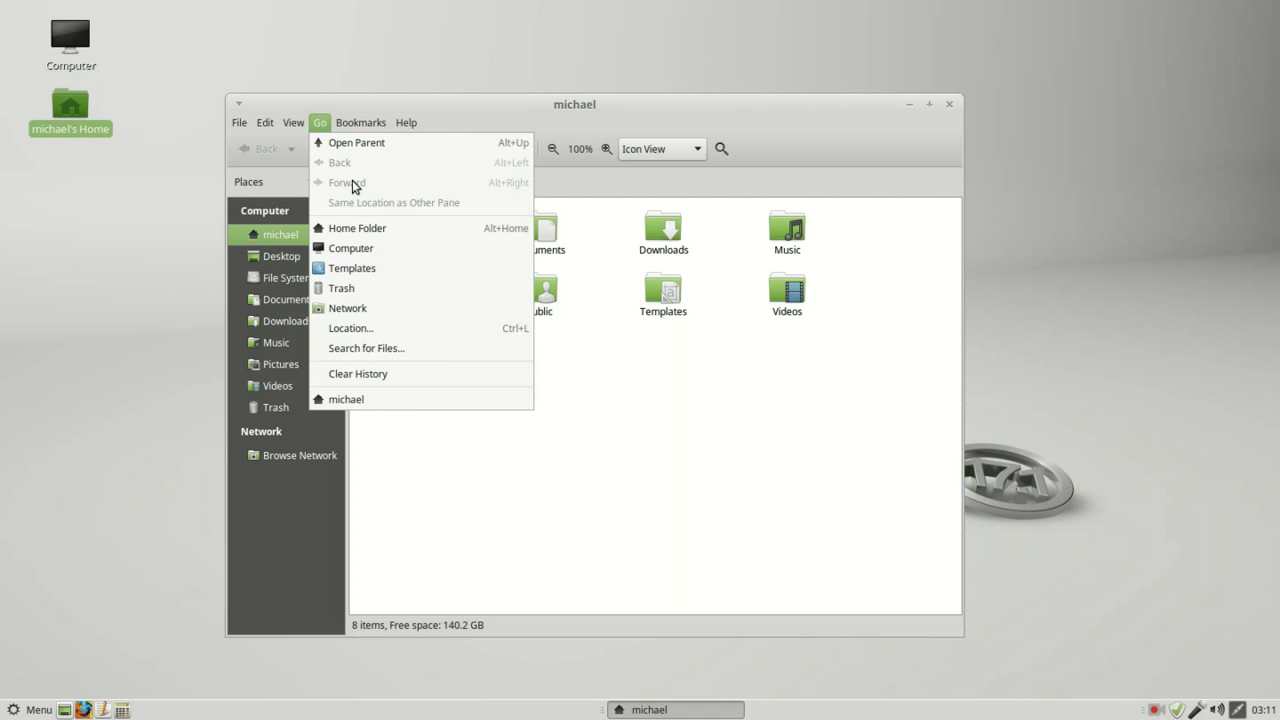
left_click(488, 113)
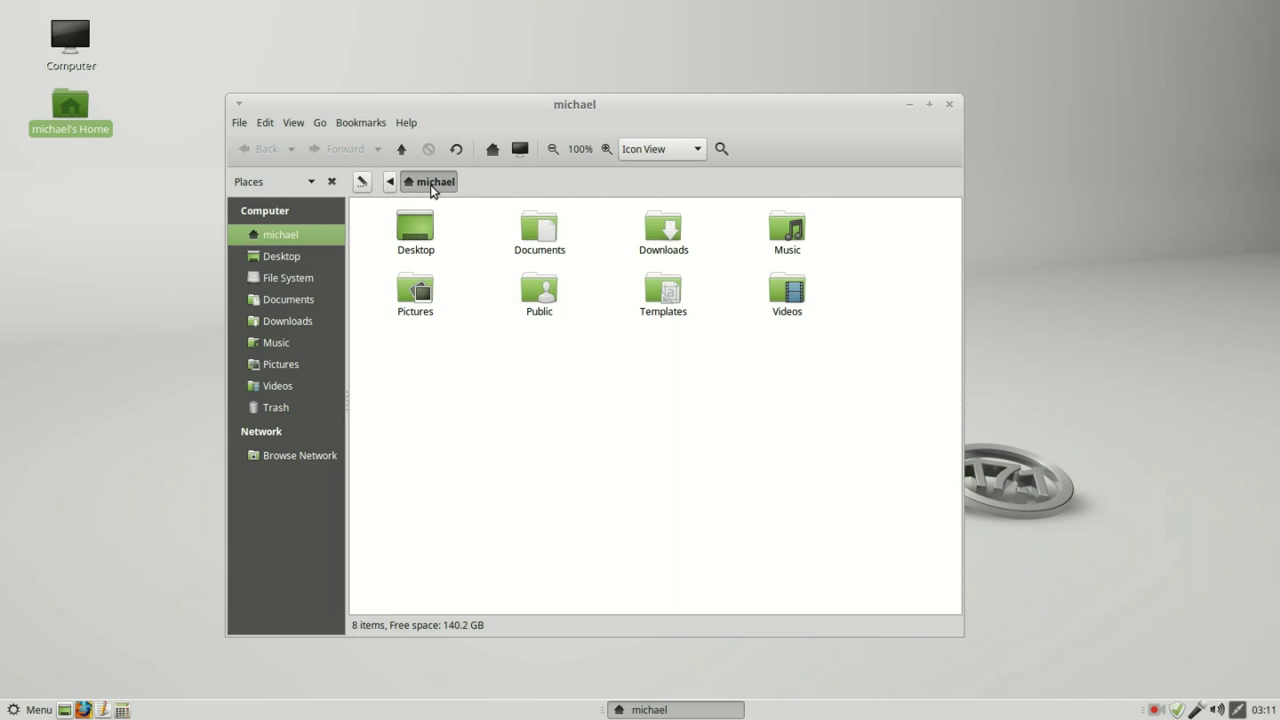
- Open the untitled folder inside Documents and go up through the parent folders to the home folder
double_click(535, 233)
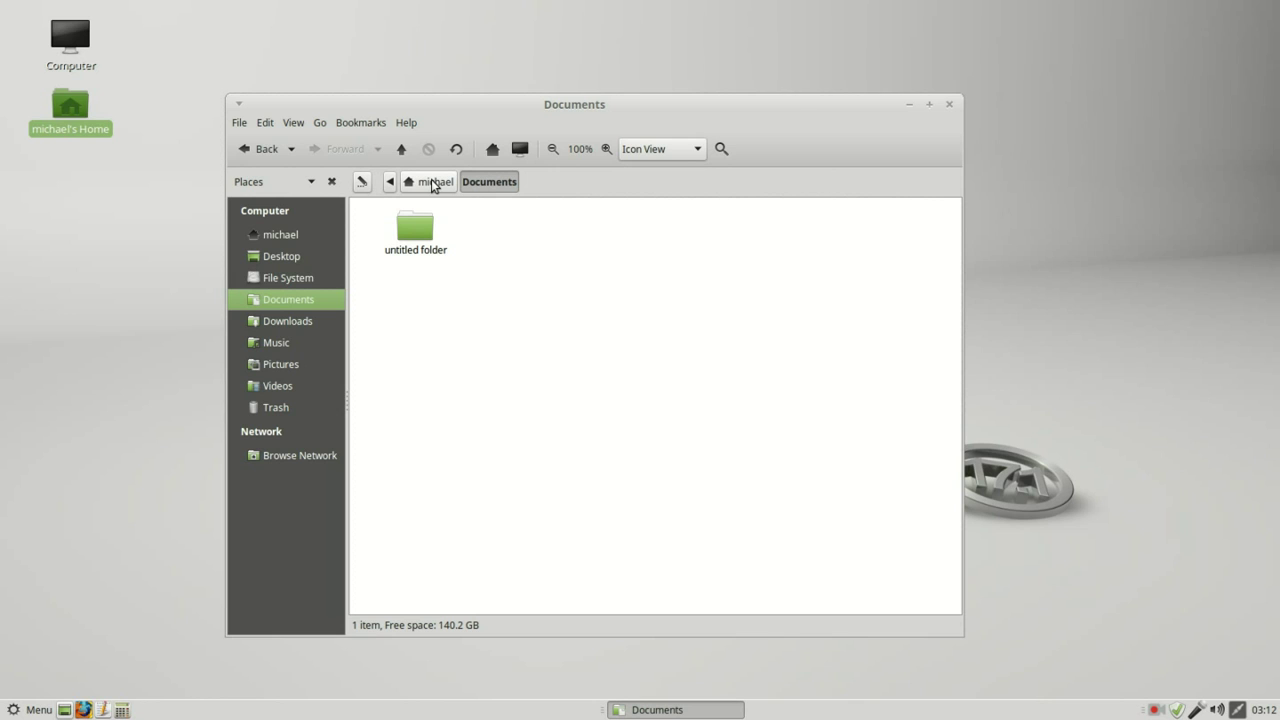
double_click(423, 231)
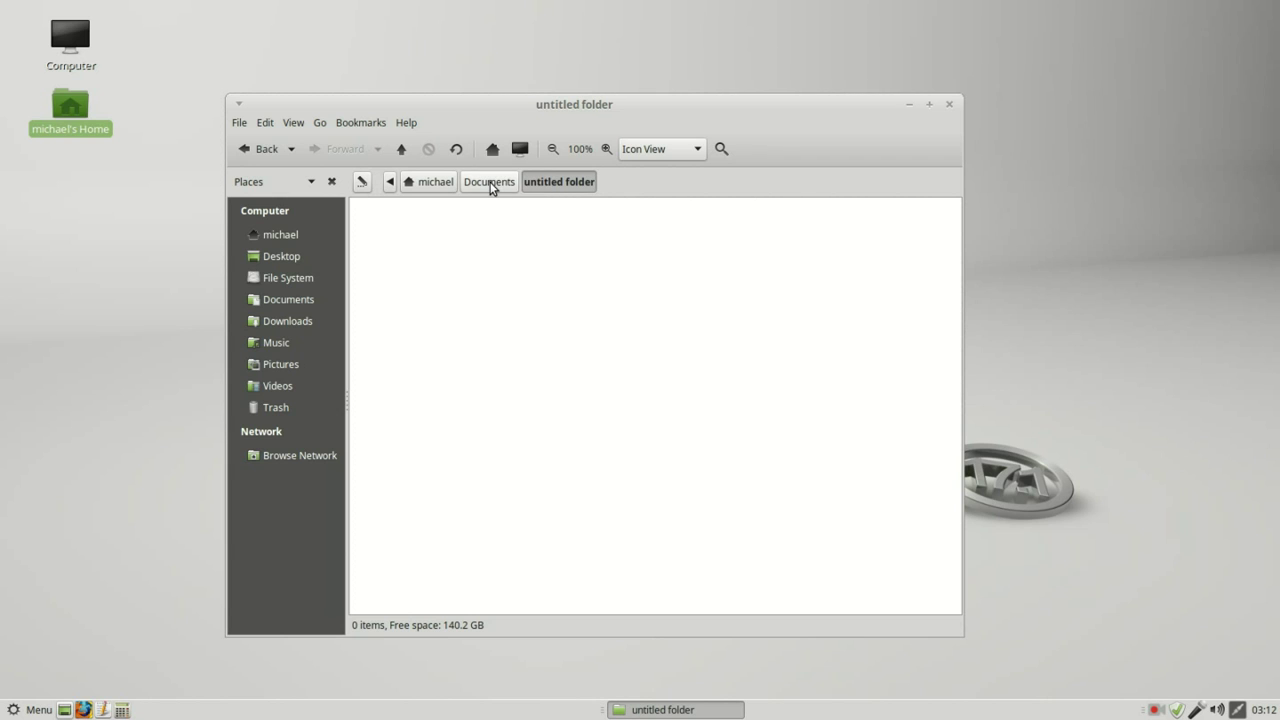
left_click(401, 149)
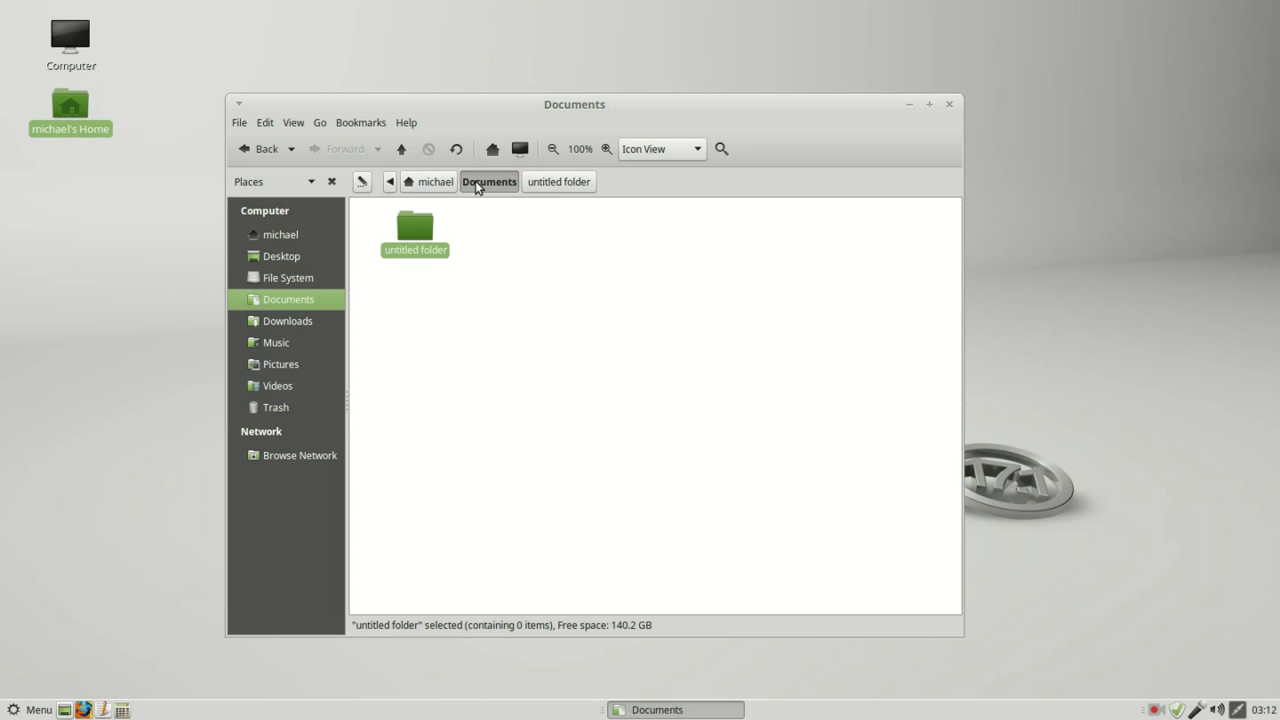
left_click(393, 149)
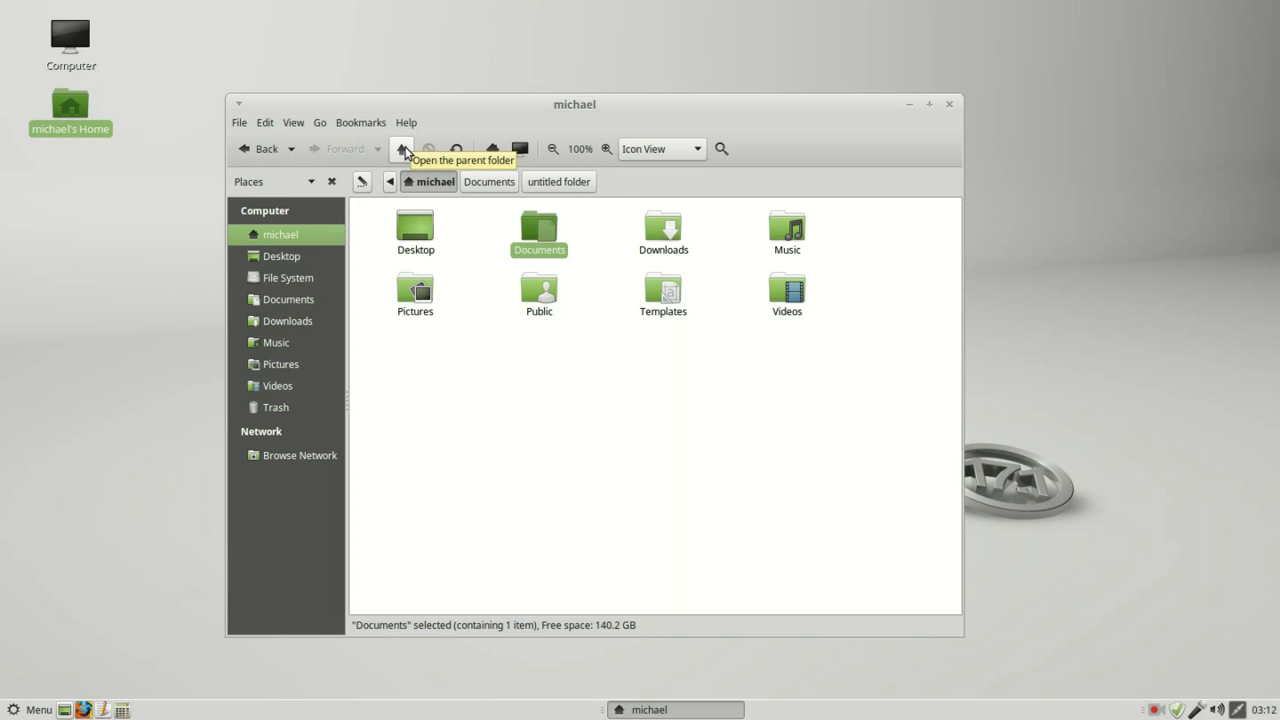
- Check the navigation commands for the single pane and show the extra pane beside it
left_click(320, 124)
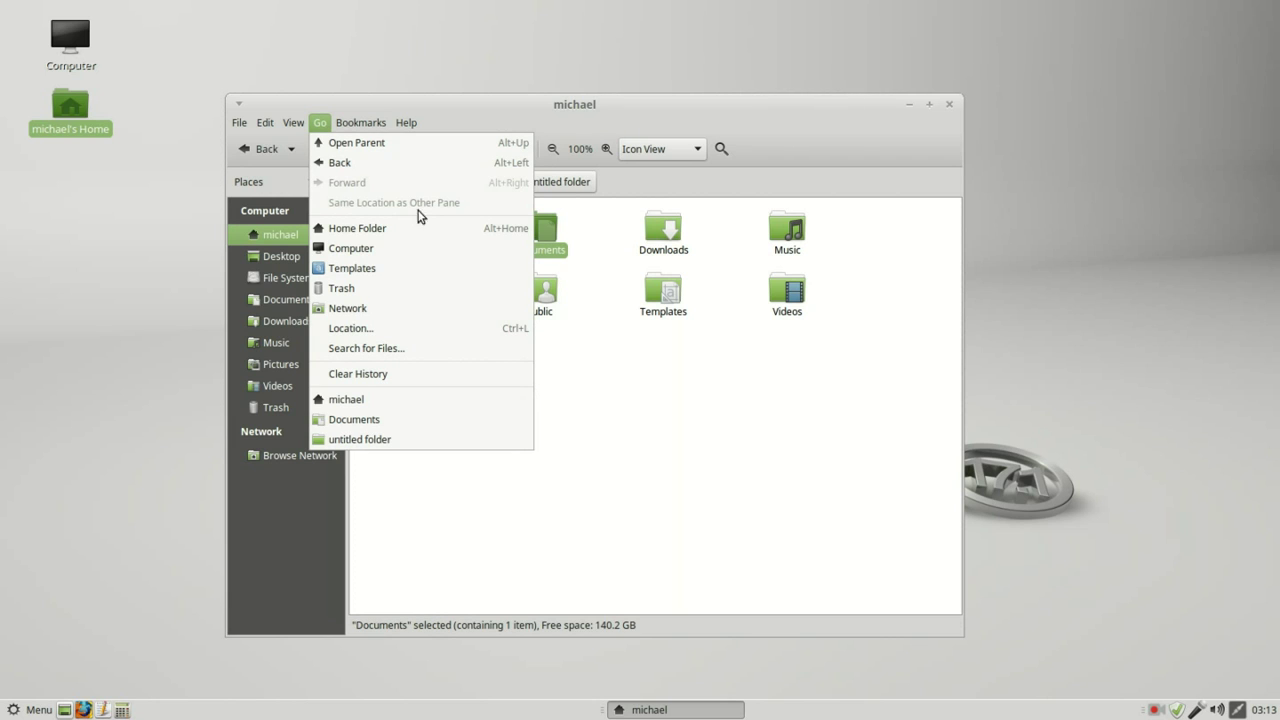
left_click(295, 126)
left_click(293, 124)
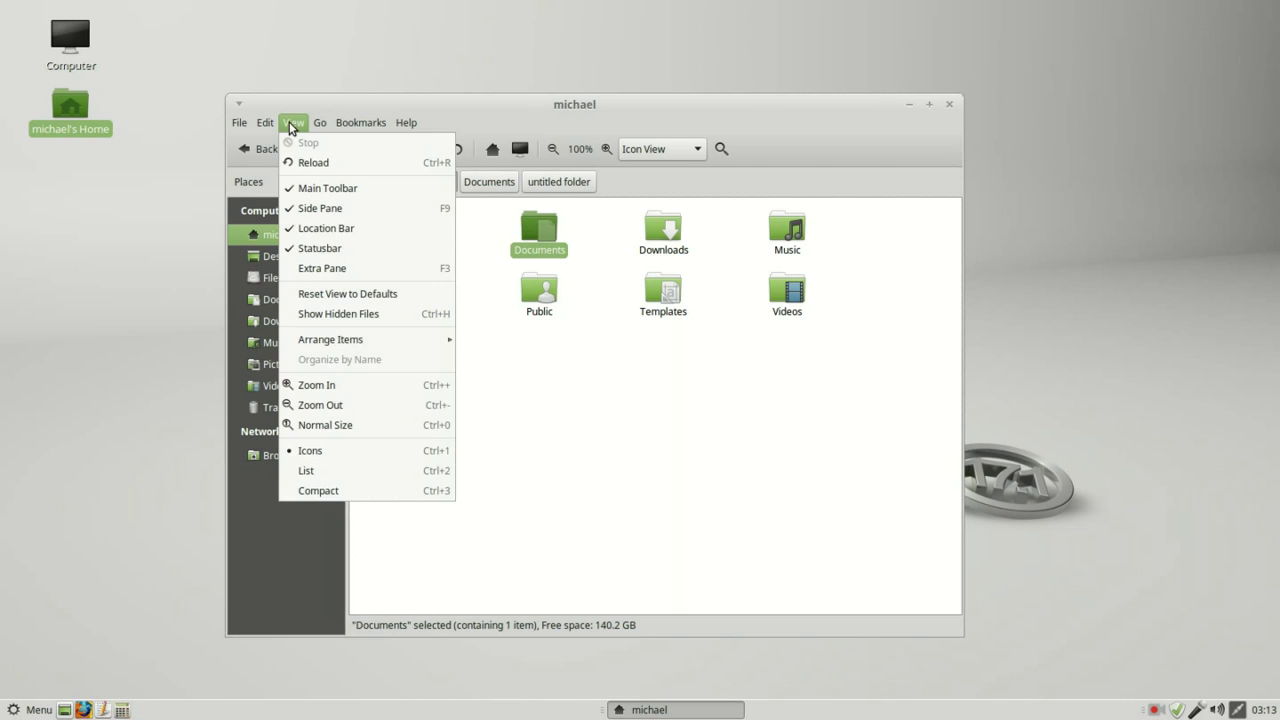
left_click(322, 266)
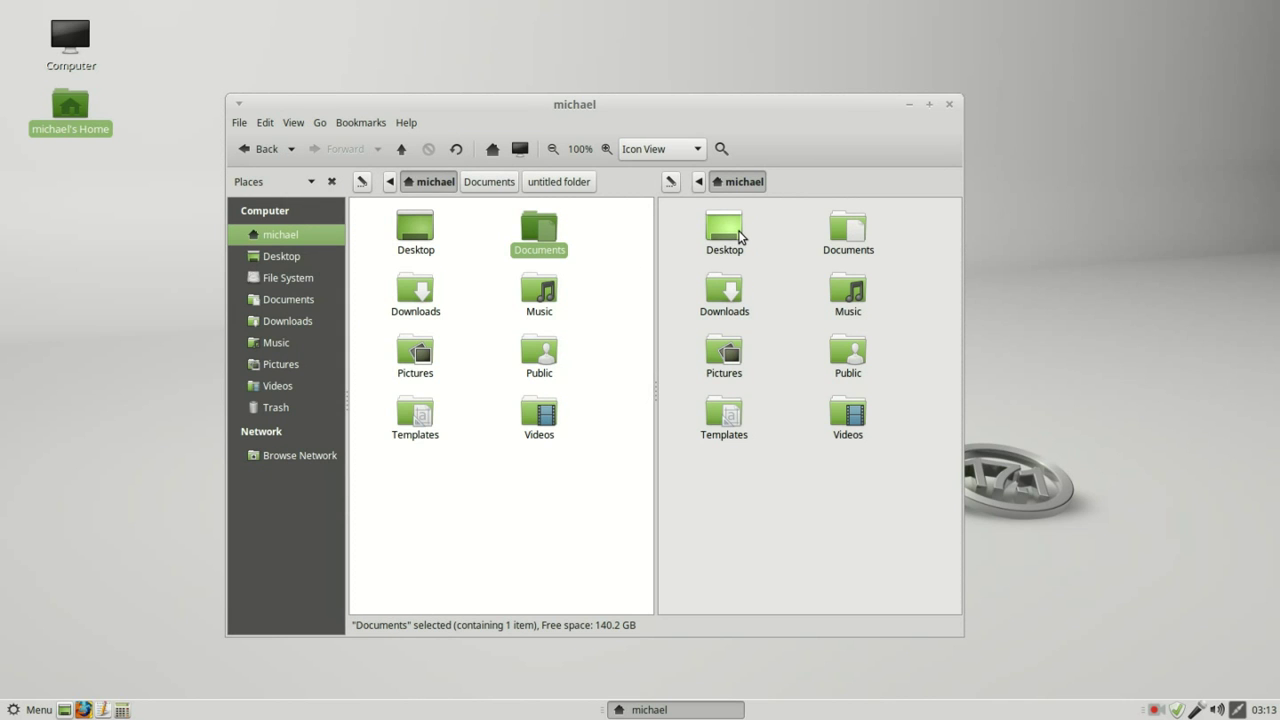
- Open Desktop in the extra pane and switch that pane to the same location as the other pane
double_click(738, 234)
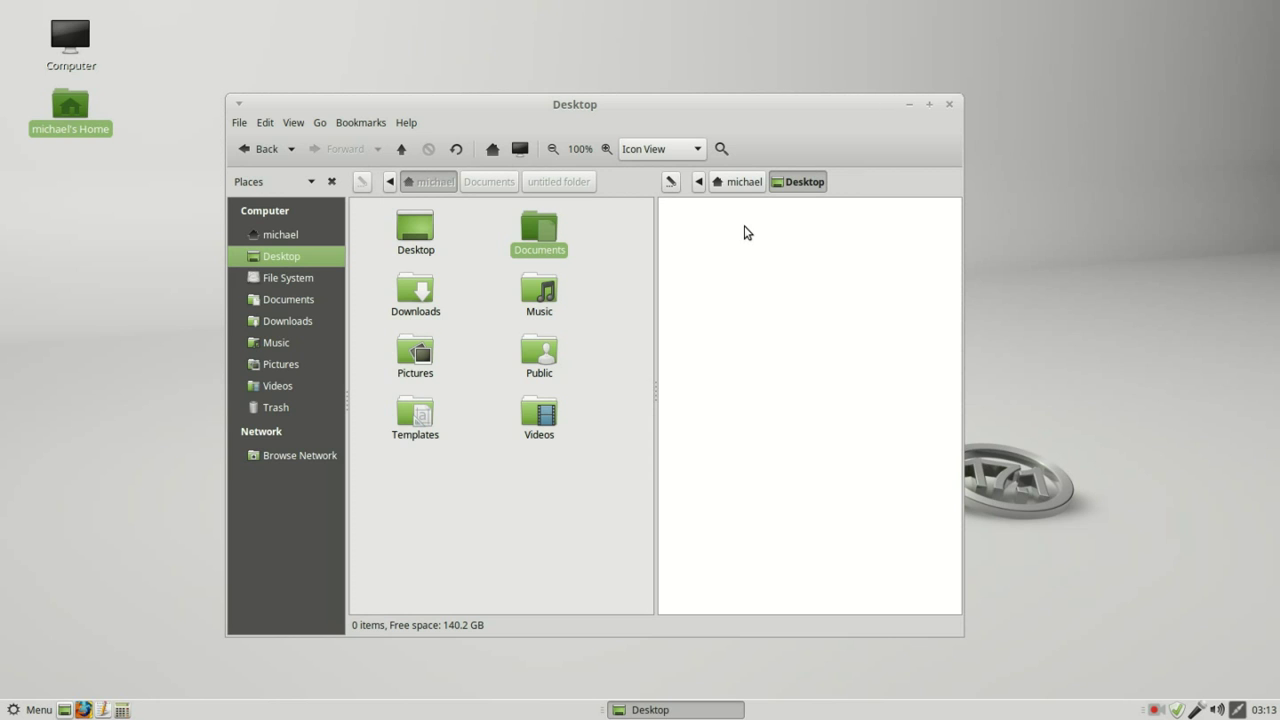
left_click(318, 125)
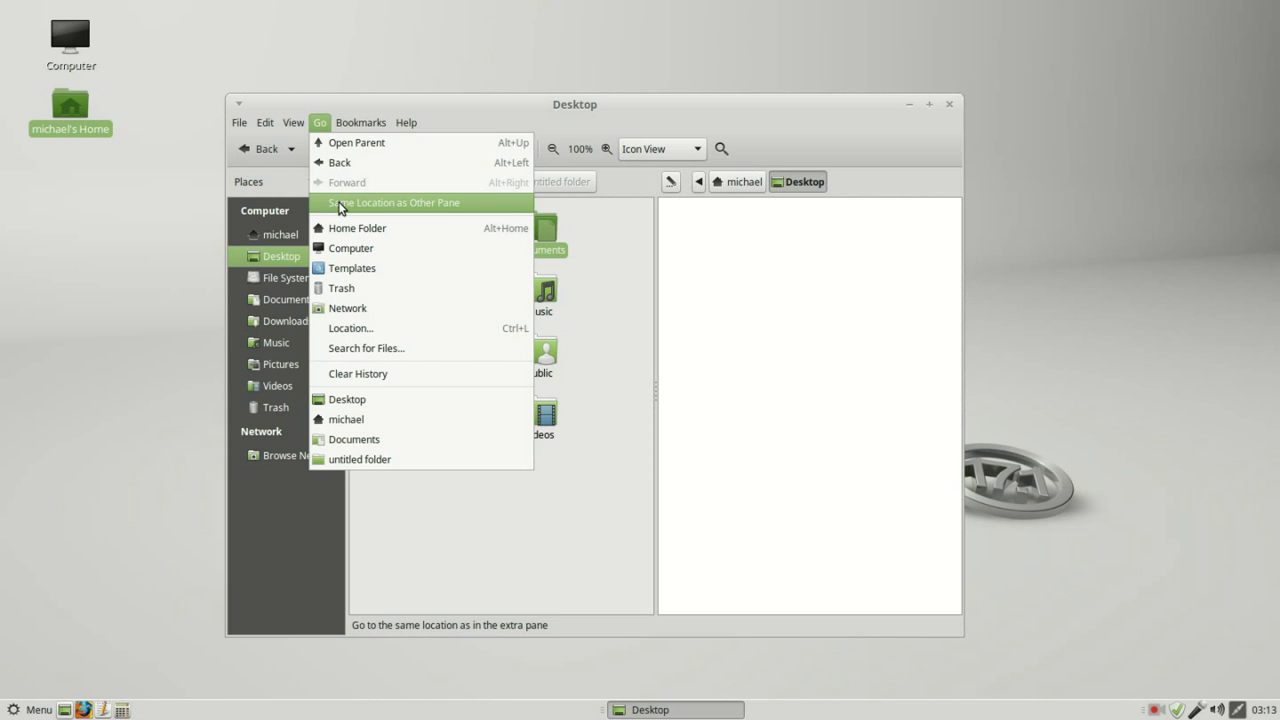
left_click(340, 204)
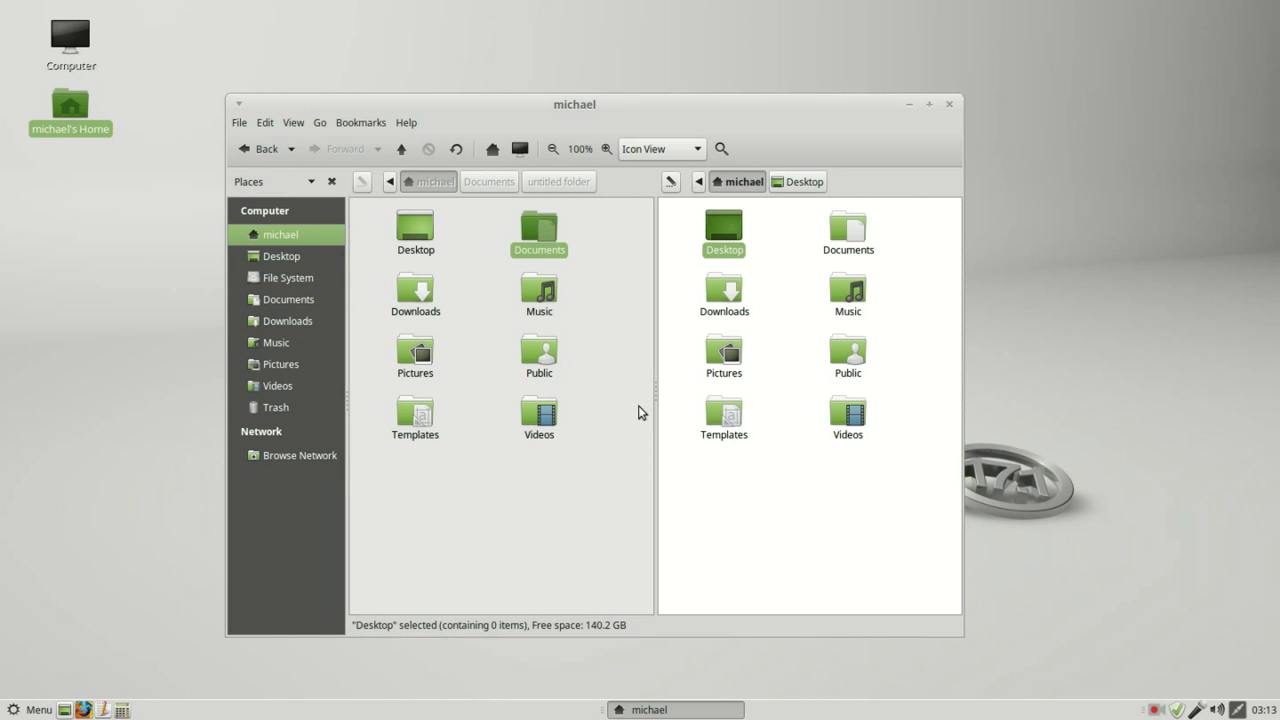
- Open Music in the extra pane and switch the first pane to the same location as the other pane
double_click(850, 291)
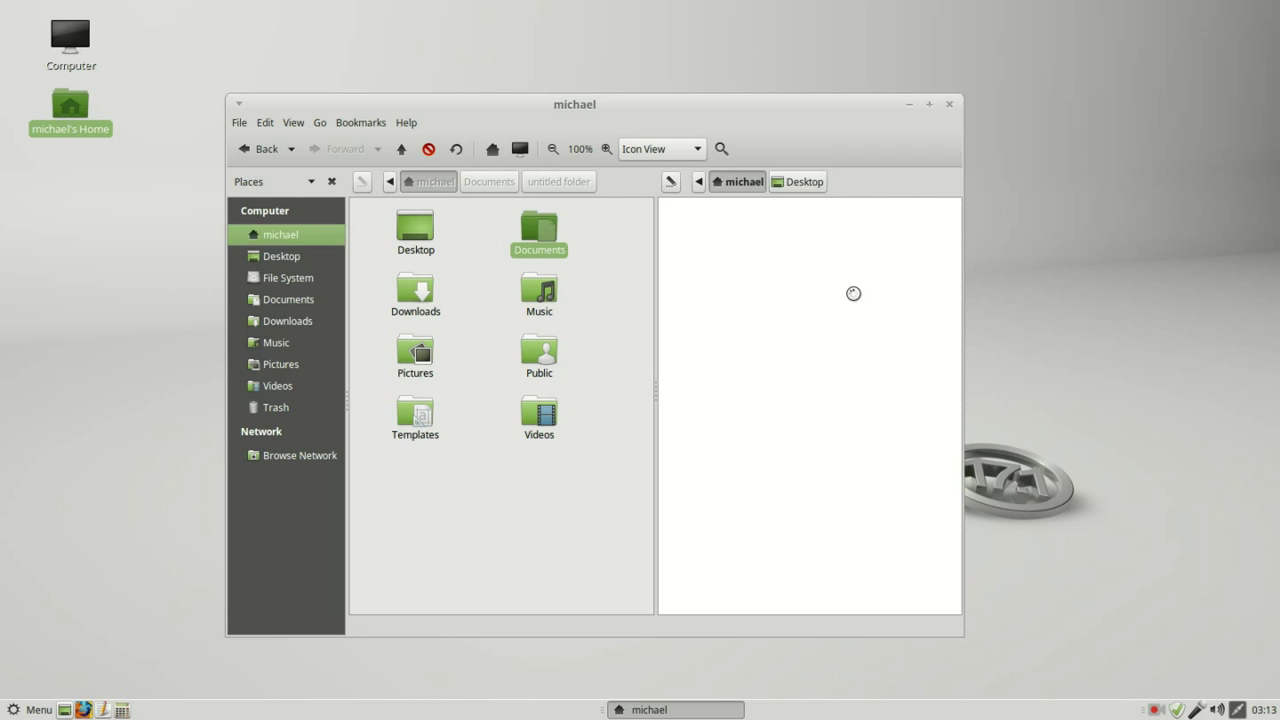
left_click(577, 311)
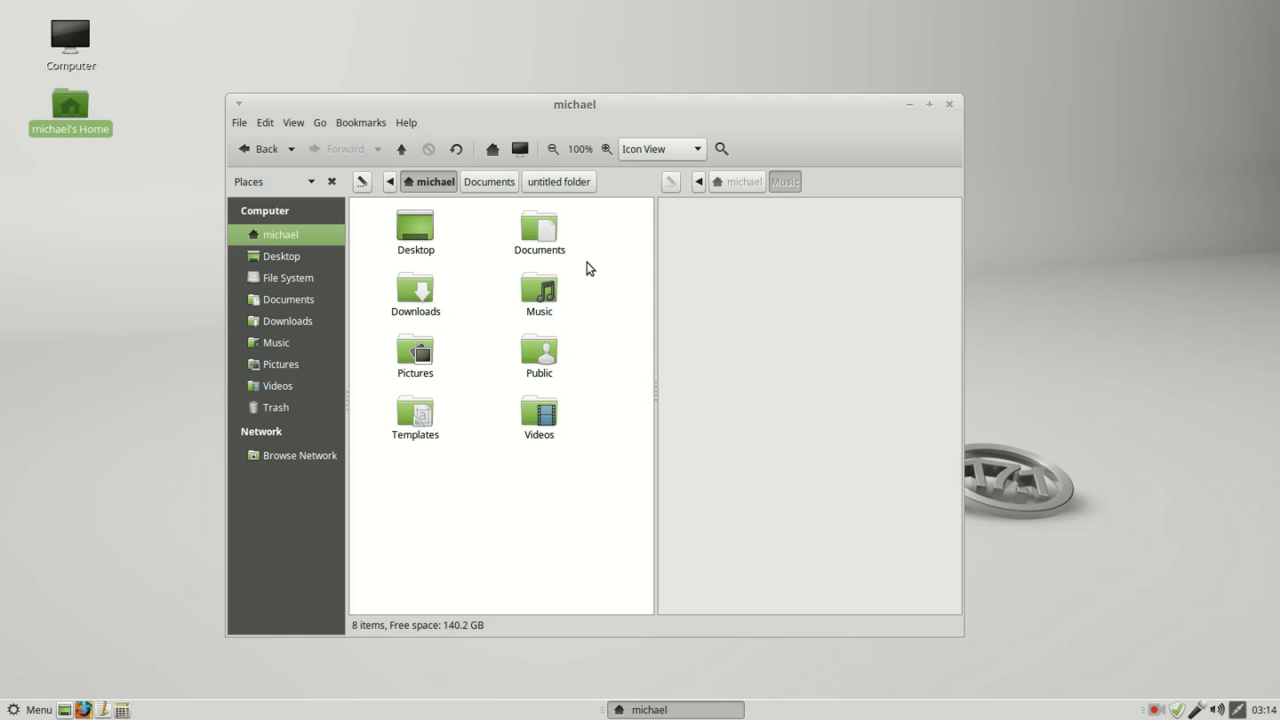
left_click(320, 123)
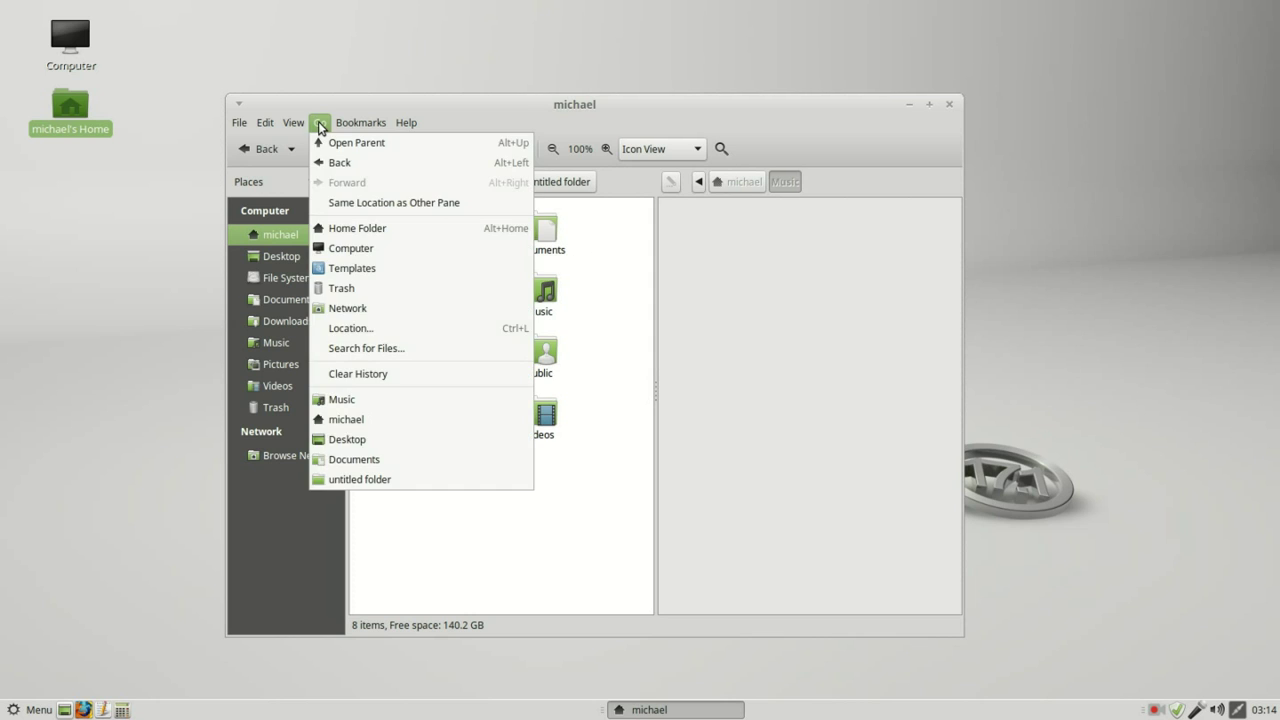
left_click(351, 206)
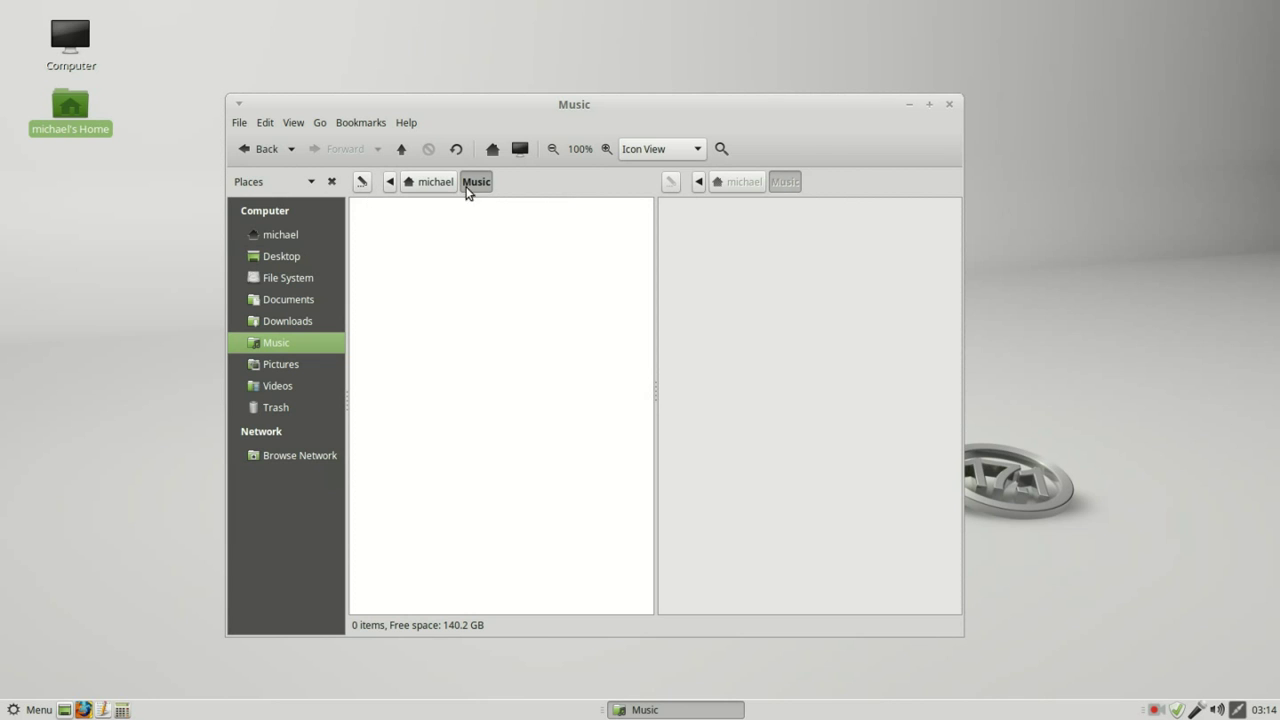
- Hide the extra pane and return from Music to the home folder
left_click(295, 123)
left_click(322, 268)
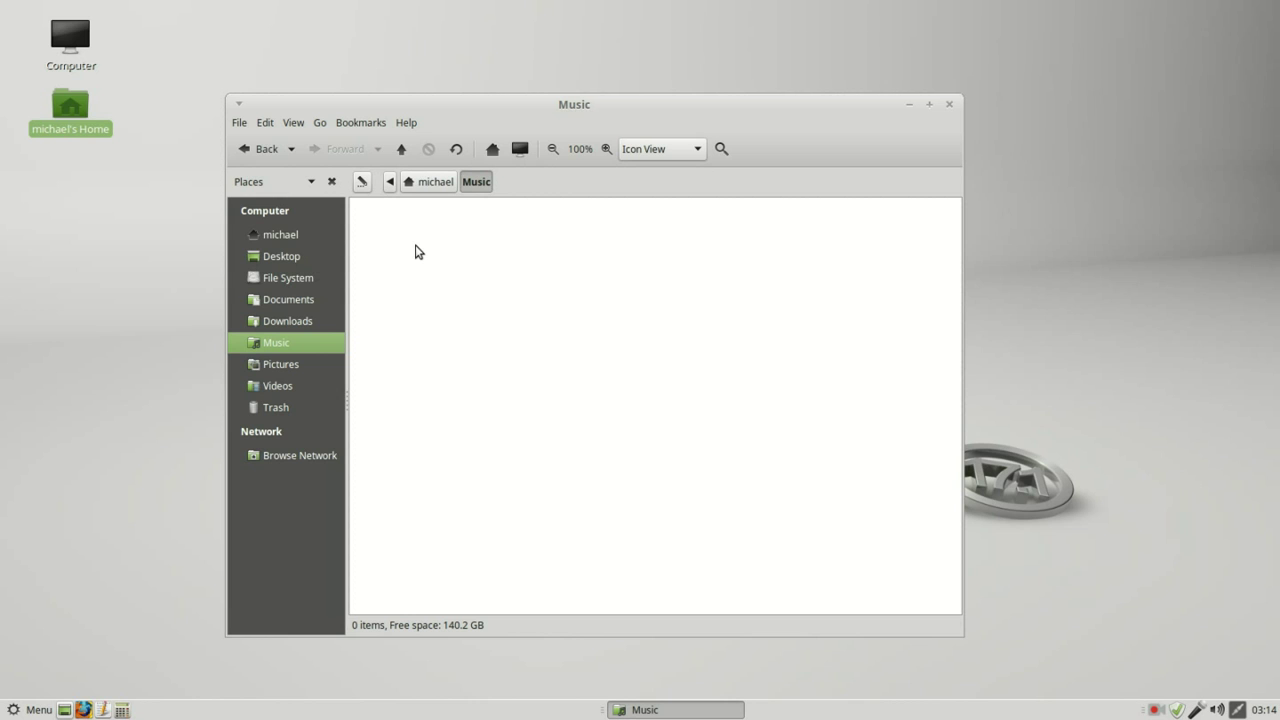
left_click(422, 182)
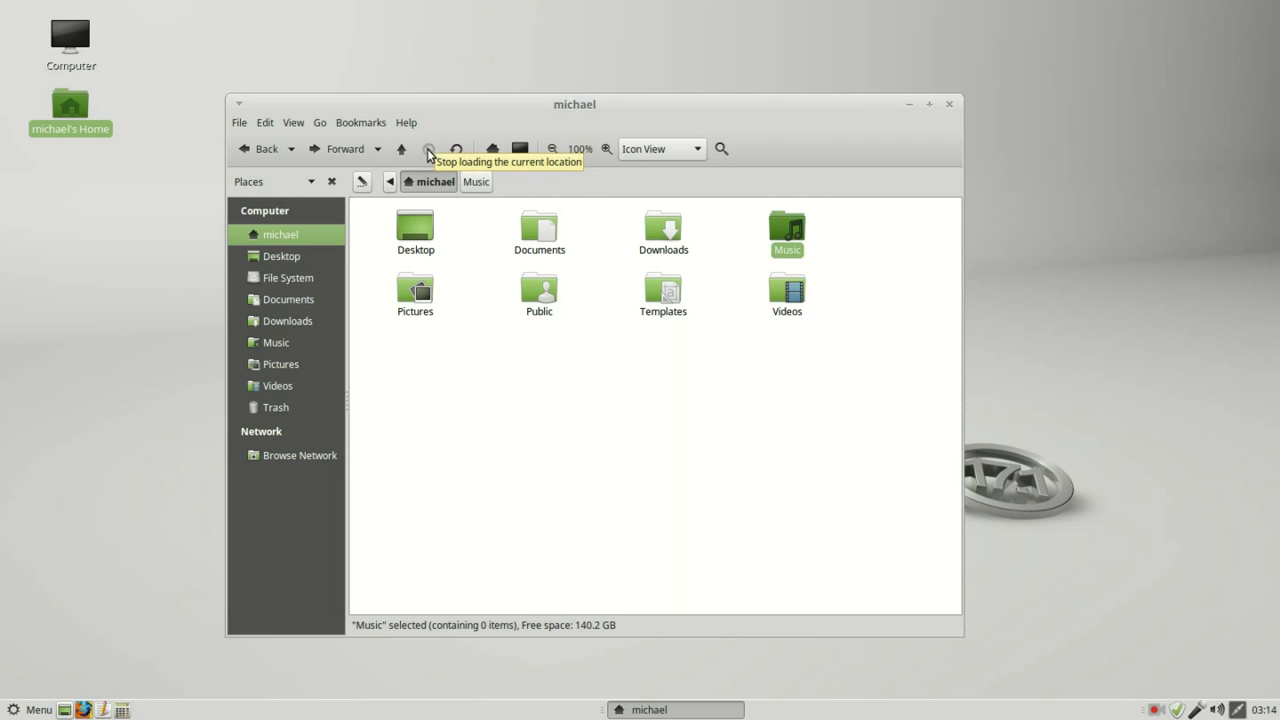
- Enlarge the home folder's icons to 400% and shrink them down to 33%
left_click(606, 150)
left_click(606, 150)
left_click(606, 150)
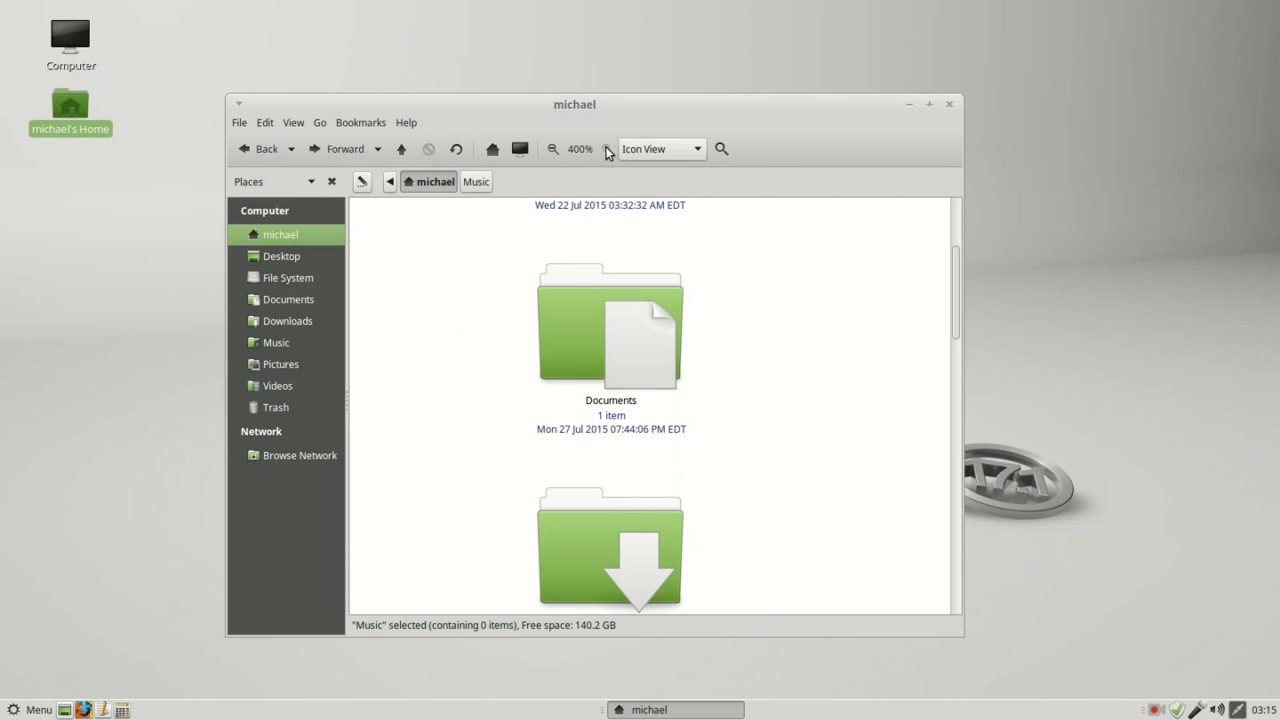
left_click(553, 149)
left_click(553, 149)
left_click(553, 149)
left_click(553, 149)
left_click(553, 149)
left_click(552, 149)
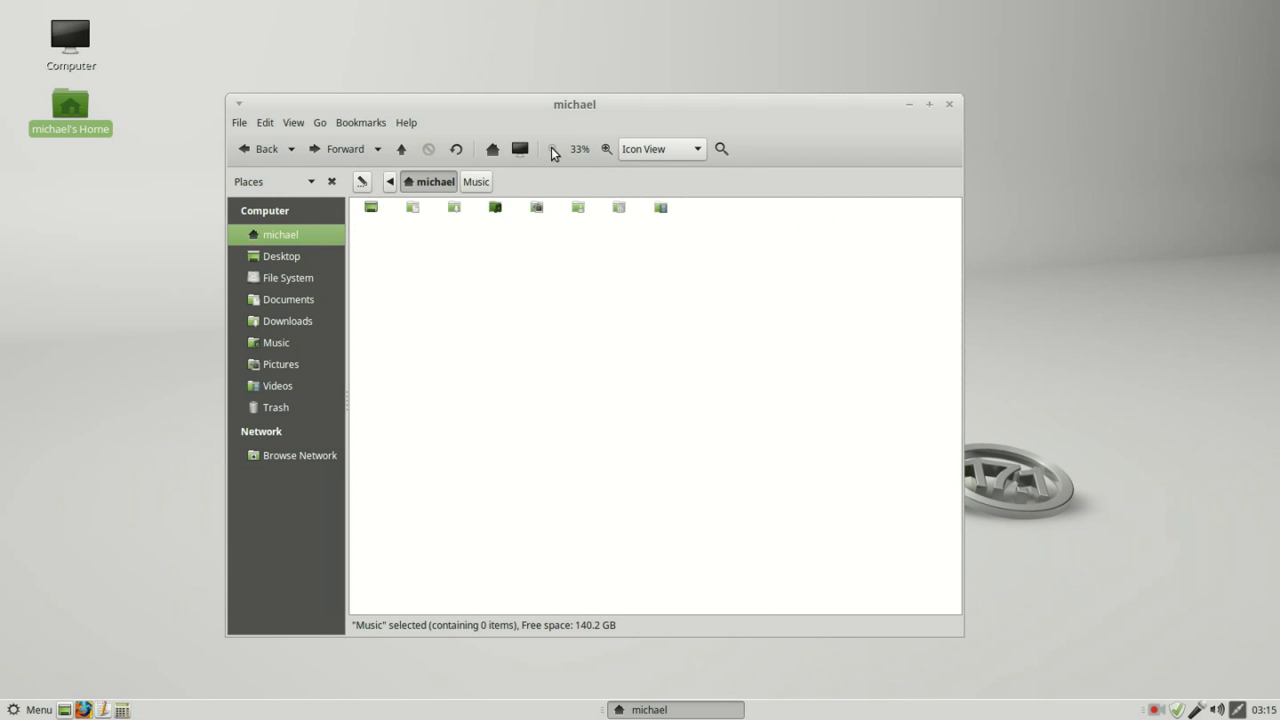
- Set the icon zoom to 150% and resize the window narrower and wider to rearrange the icons
left_click(606, 149)
left_click(606, 149)
left_click(606, 149)
left_click(606, 149)
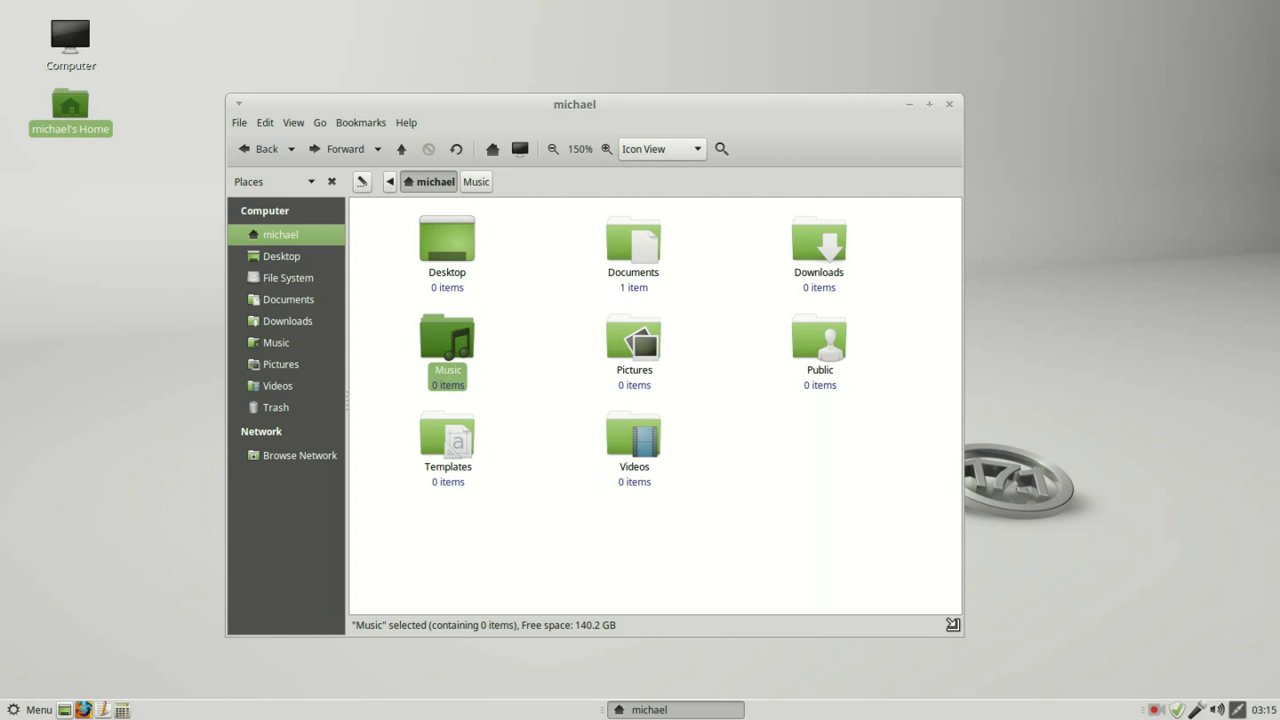
left_click_drag(952, 624, 888, 624)
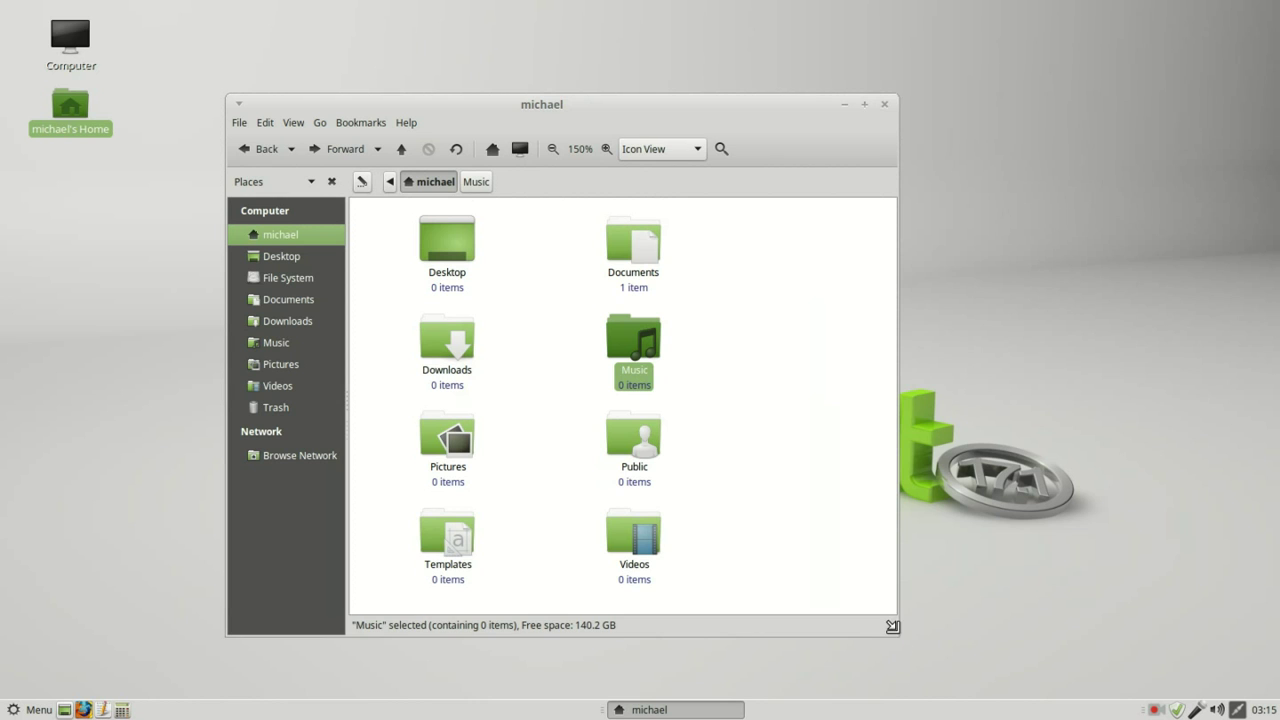
left_click_drag(892, 626, 1036, 645)
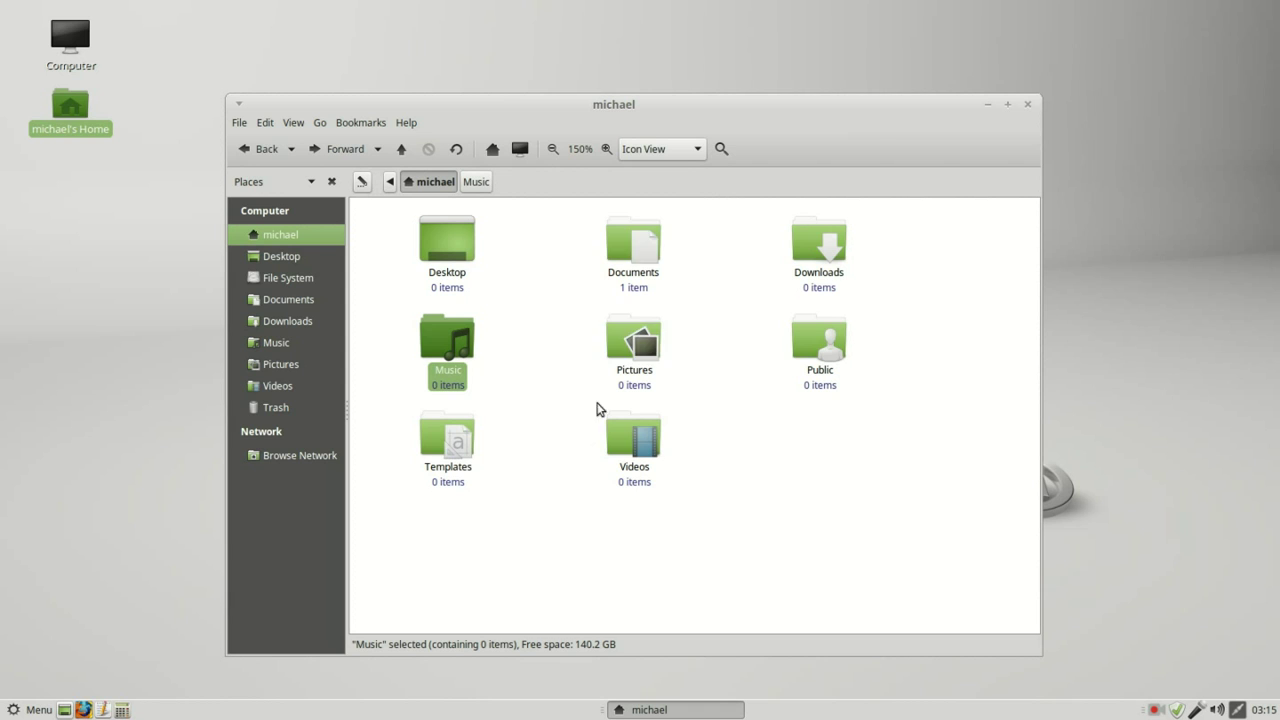
- Display the home folder's contents in List View
left_click(693, 154)
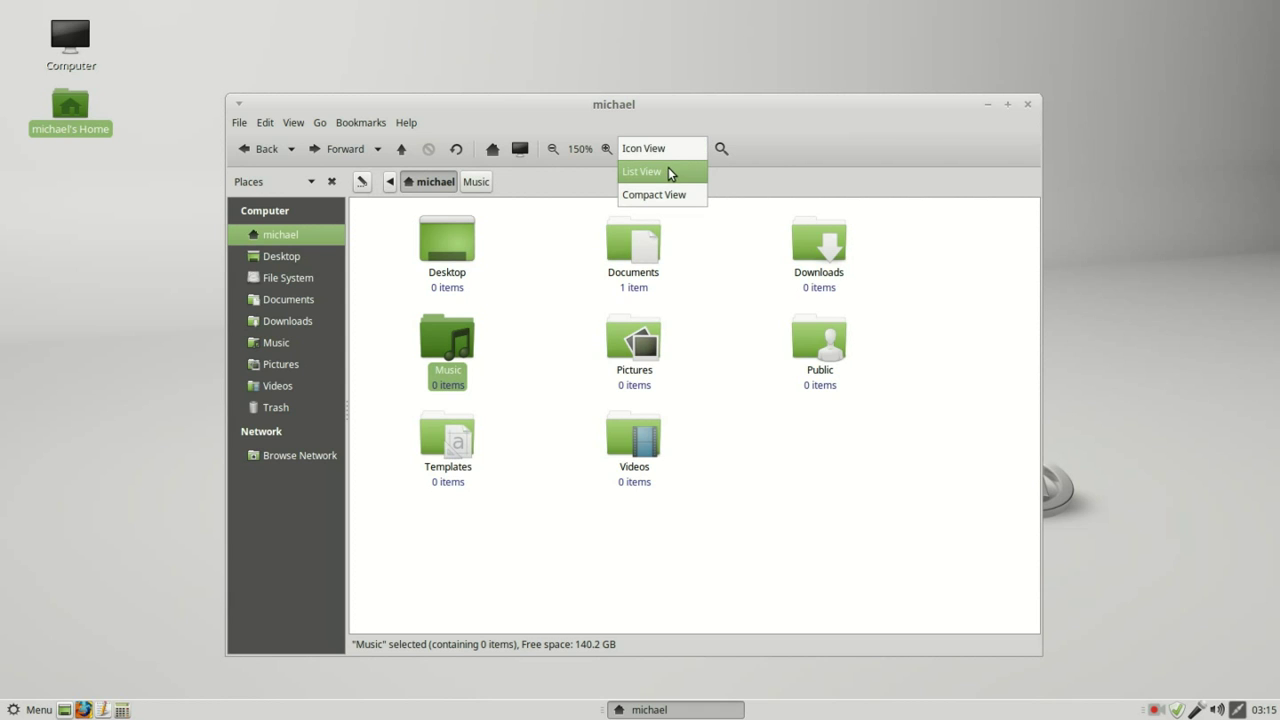
left_click(668, 171)
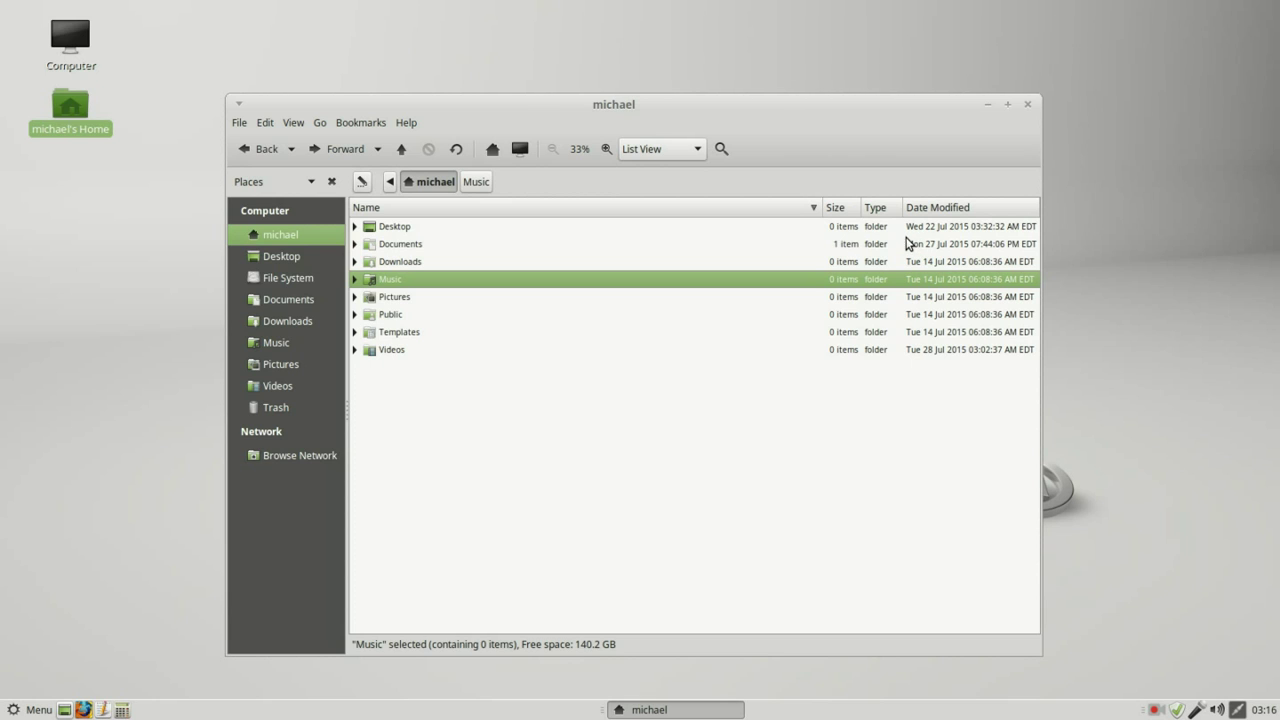
- Switch the home folder to Compact View and make the window wider and shorter
left_click(697, 148)
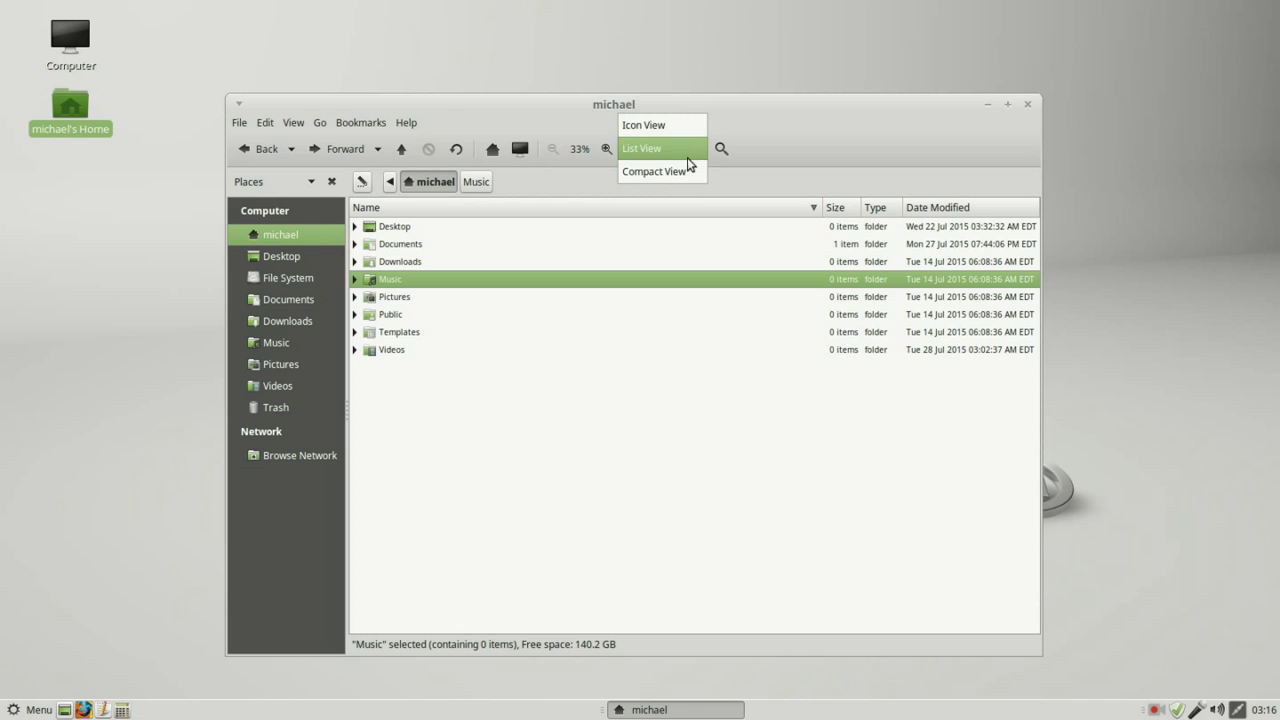
left_click(680, 175)
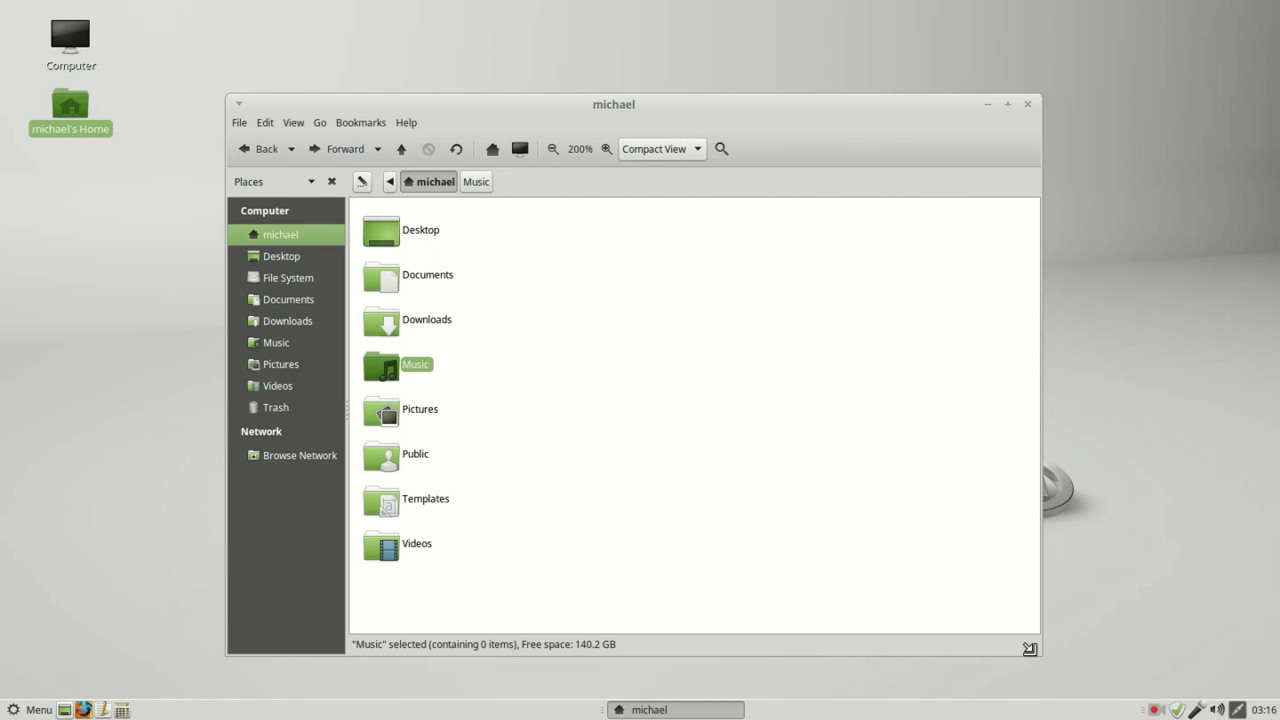
left_click_drag(1029, 648, 1106, 607)
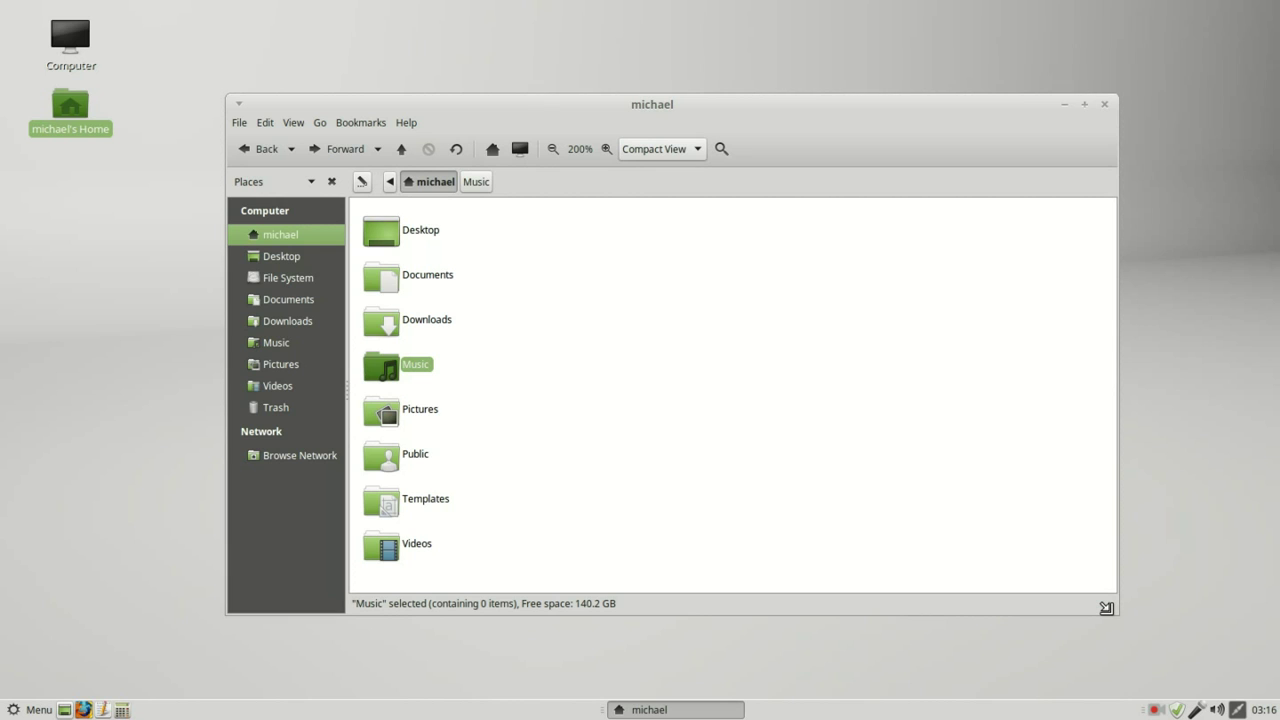